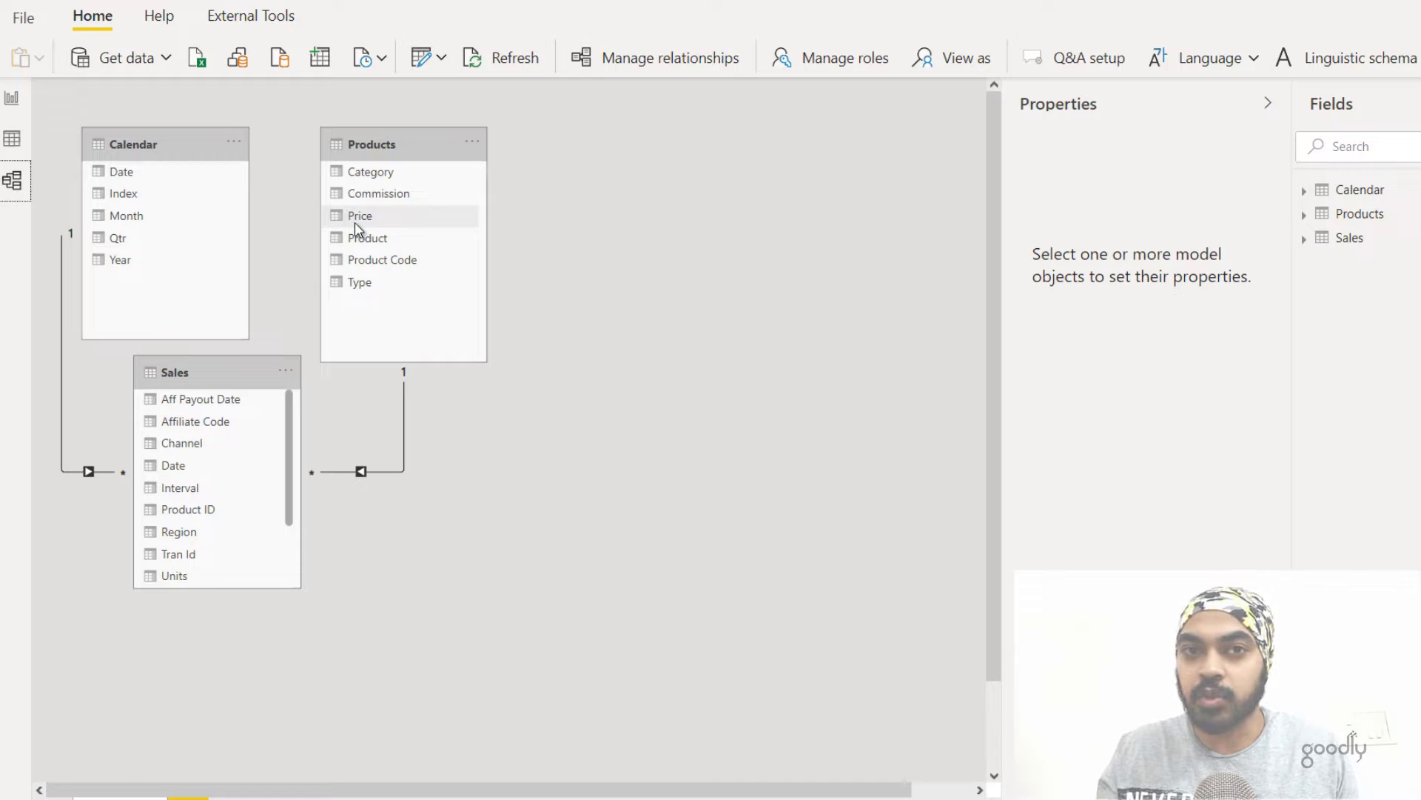
Step: Switch to the report view and, in the WA Monthly measure, declare variable AnnualSales as a CALCULATE of [Total Sales]
click(10, 102)
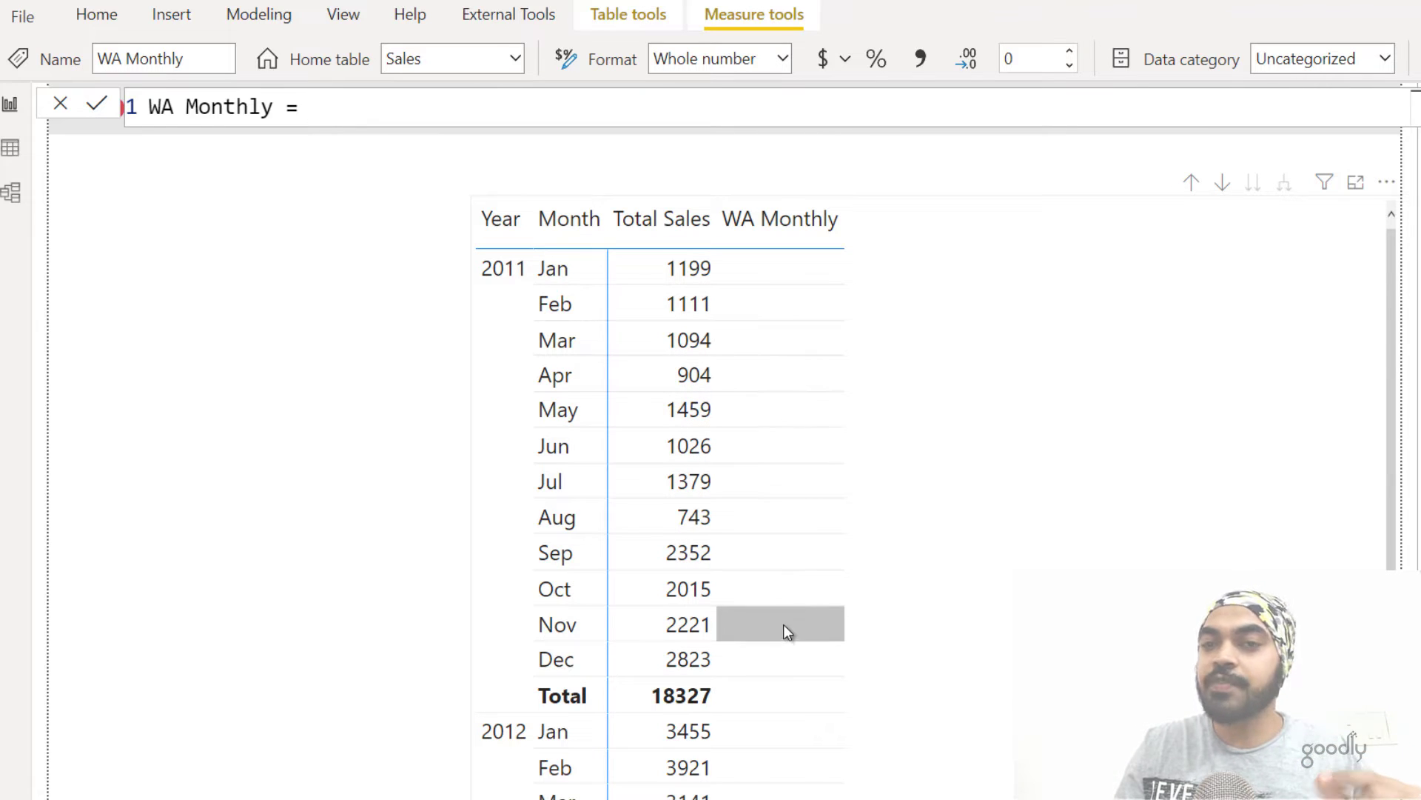
key(shift+Return)
text(VAR )
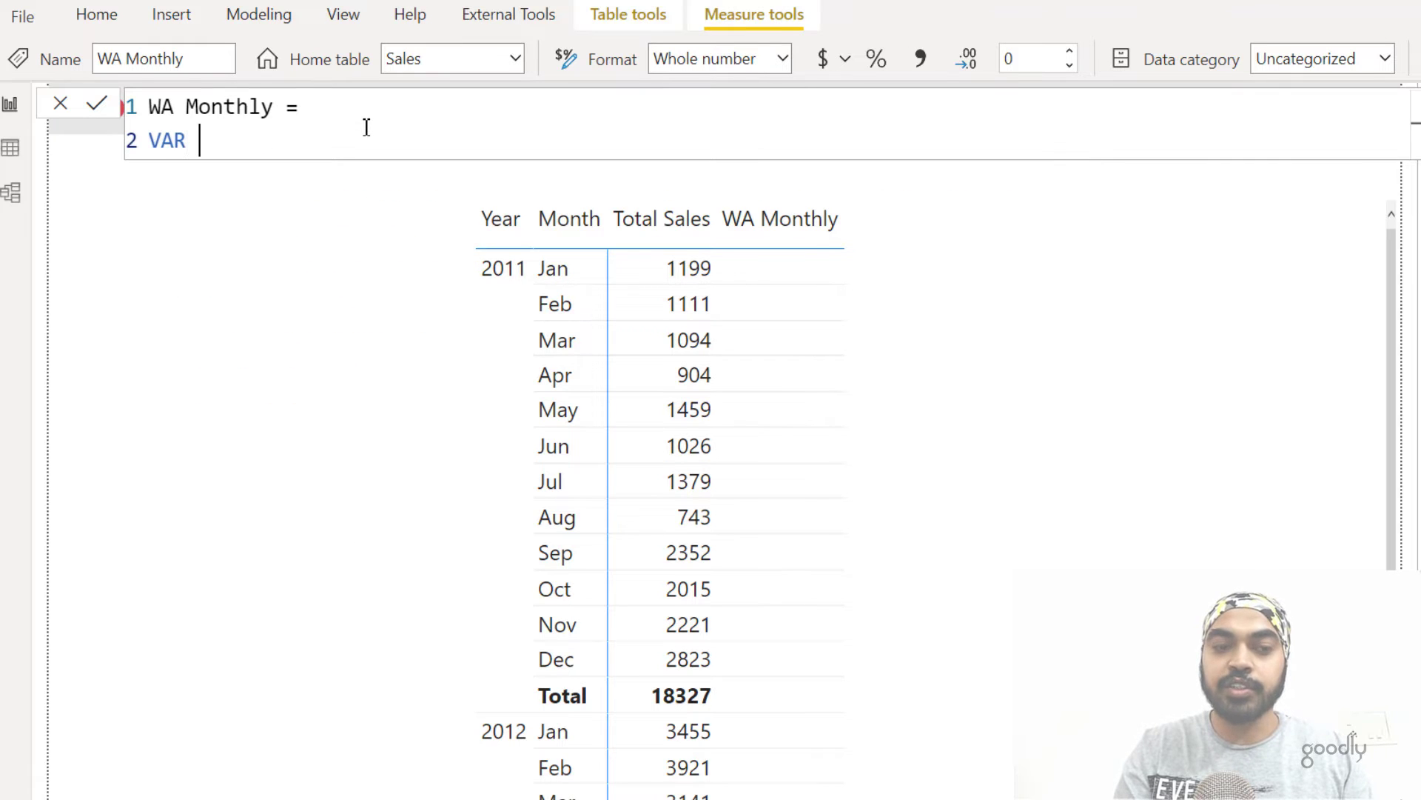
text(AnnualSales =)
key(shift+Return)
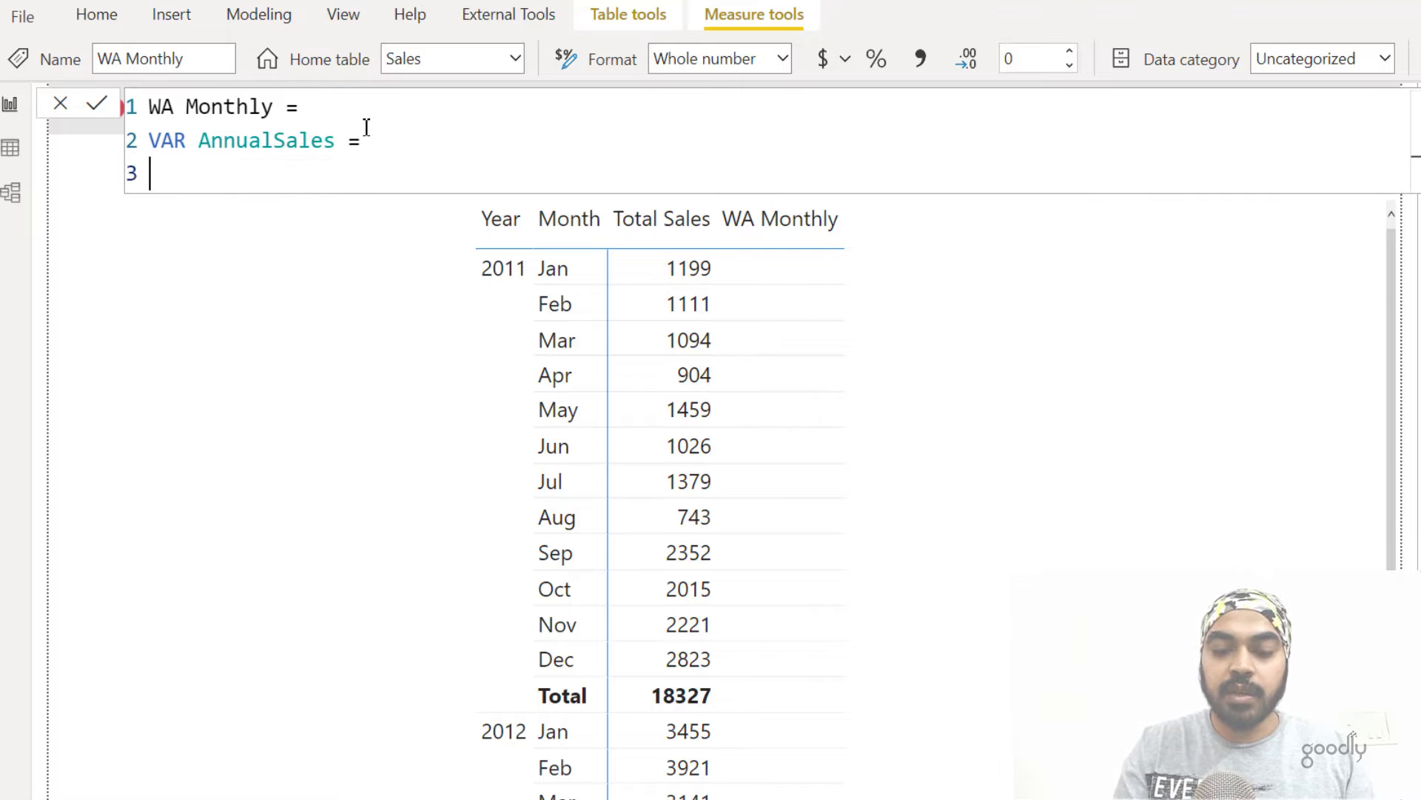
text(CALCULATE()
key(shift+Return)
text([Total Sales],)
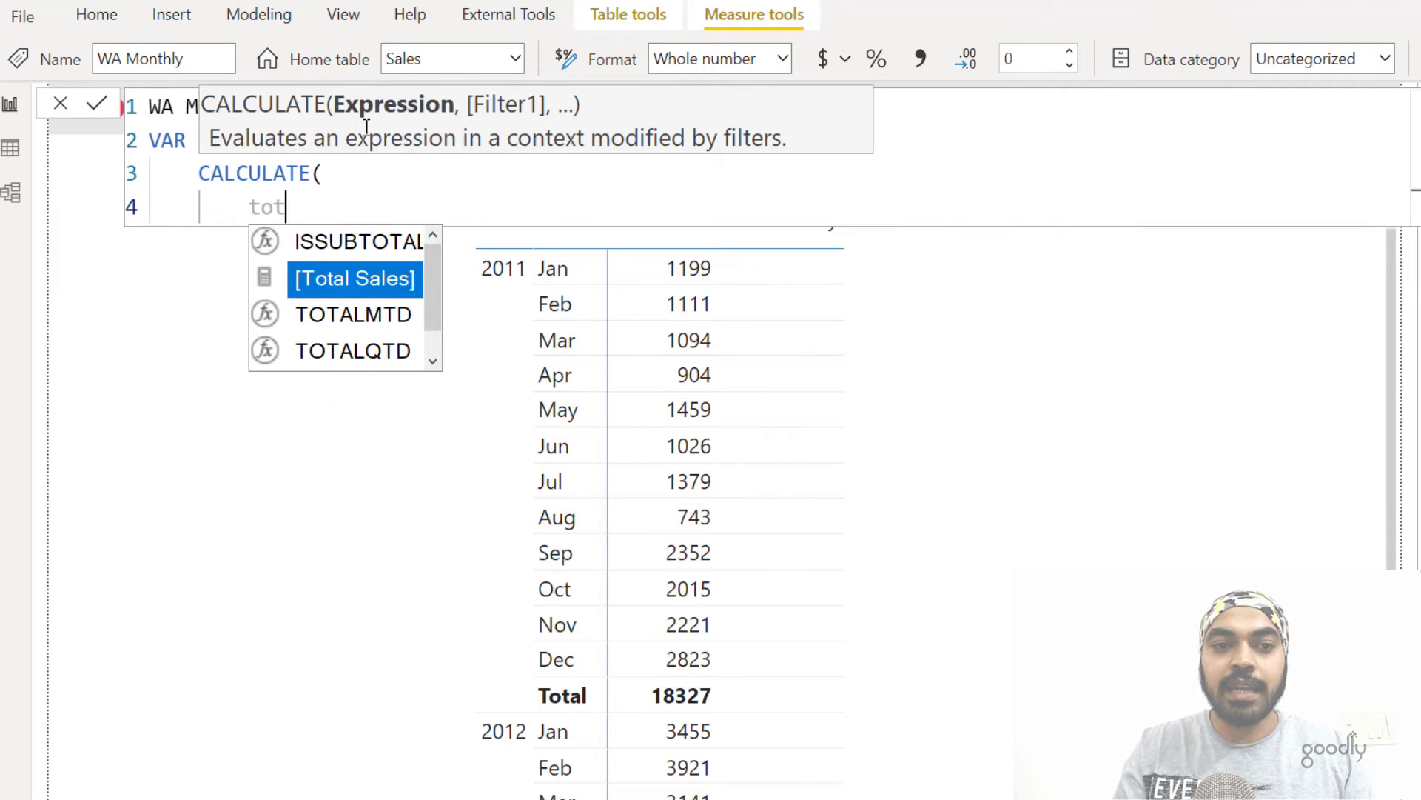
key(shift+Return)
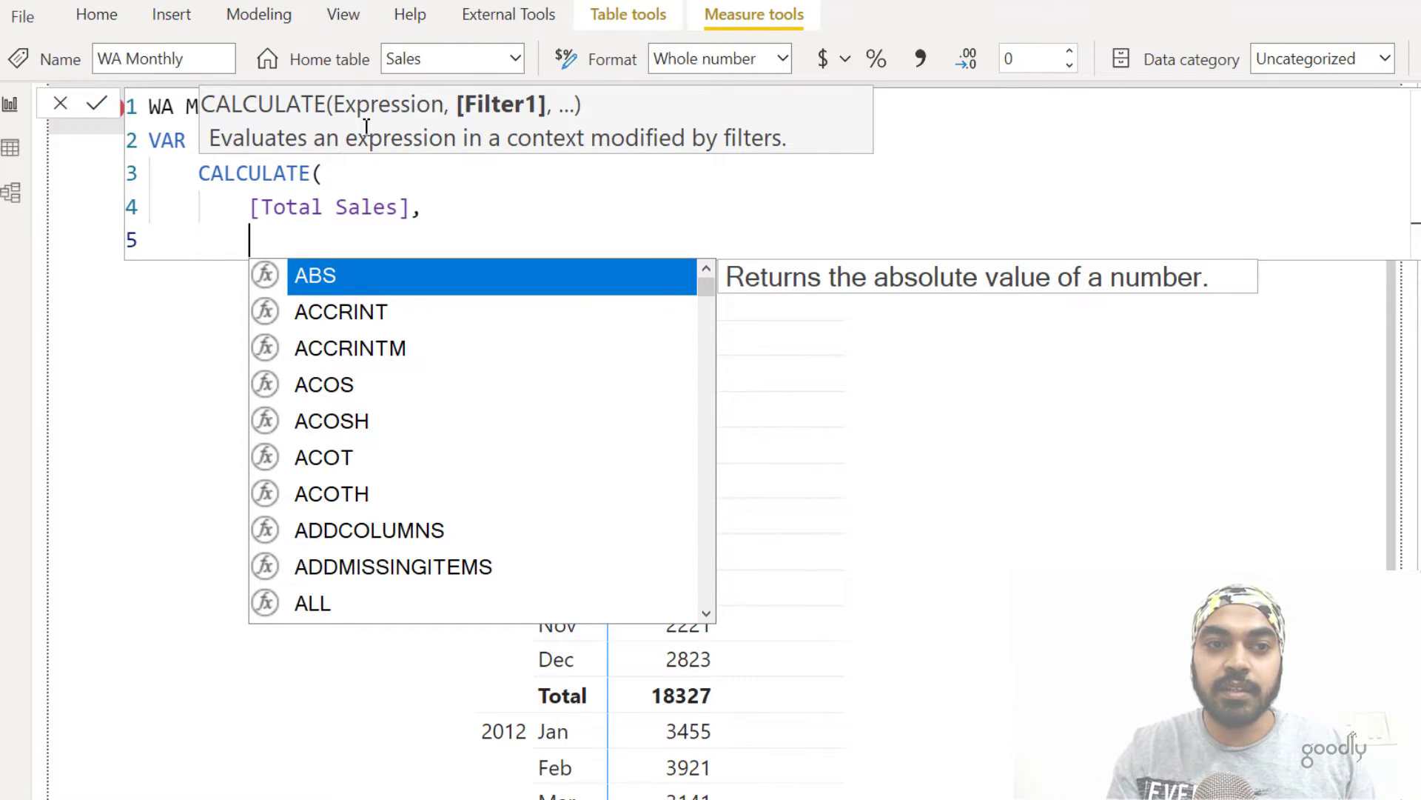
Step: Complete the CALCULATE in AnnualSales with the filter ALL('Calendar'[Month],'Calendar'[Index]) and its closing parenthesis
text(all()
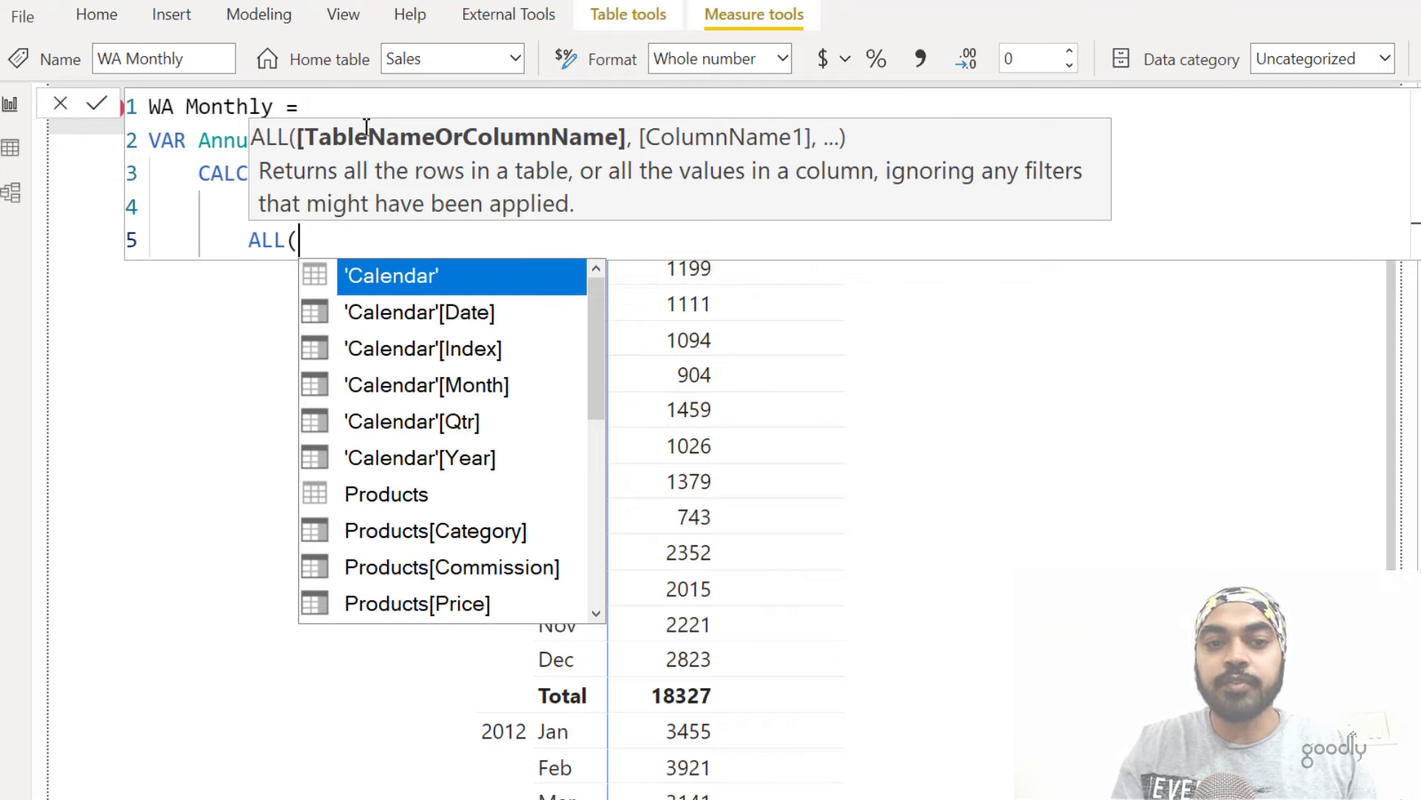
key(Down)
key(Down)
key(Down)
key(Tab)
text(,in)
key(Tab)
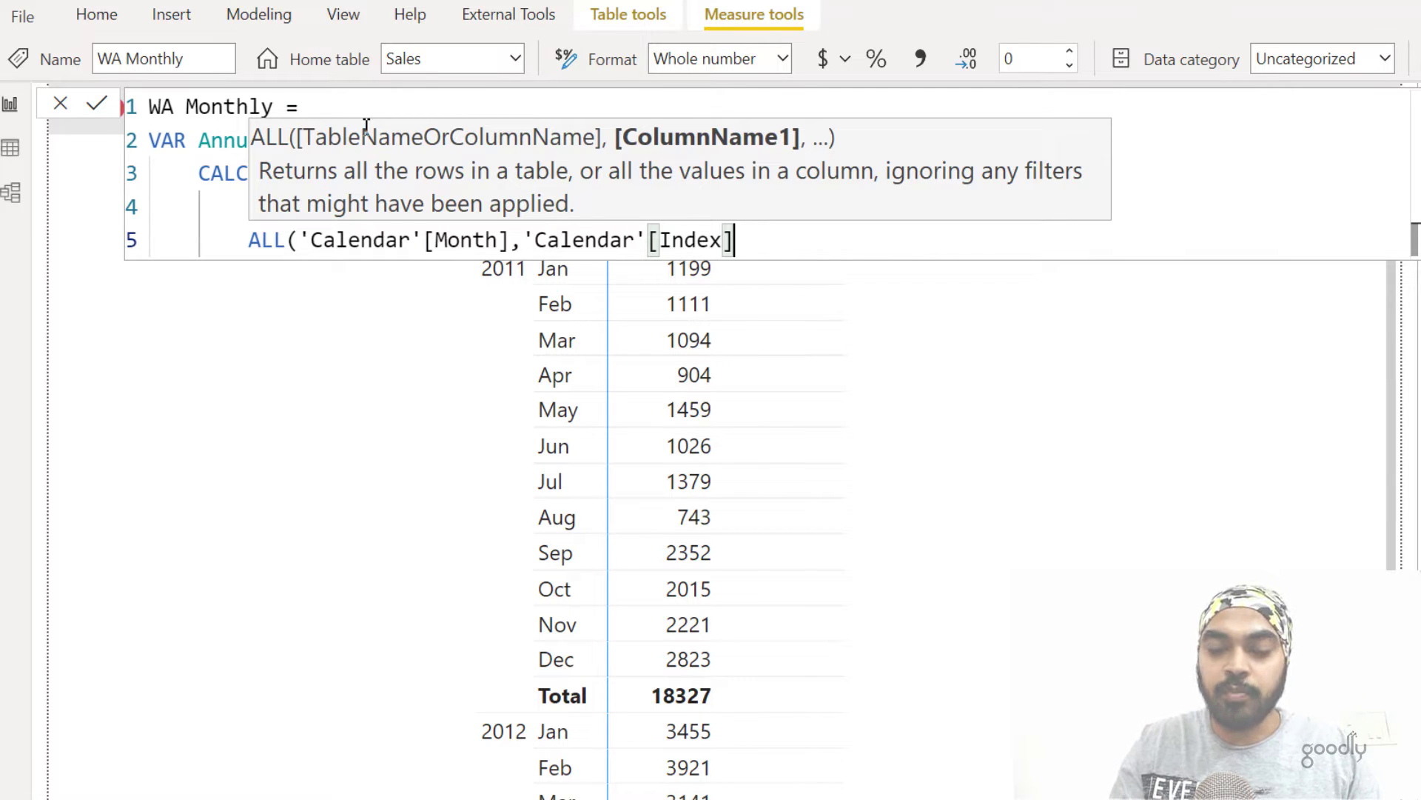
text())
key(shift+Return)
text())
Step: Add a RETURN section to the WA Monthly measure that outputs AnnualSales
key(shift+Return)
text(RETURN)
key(shift+Return)
key(Tab)
text(annualSales)
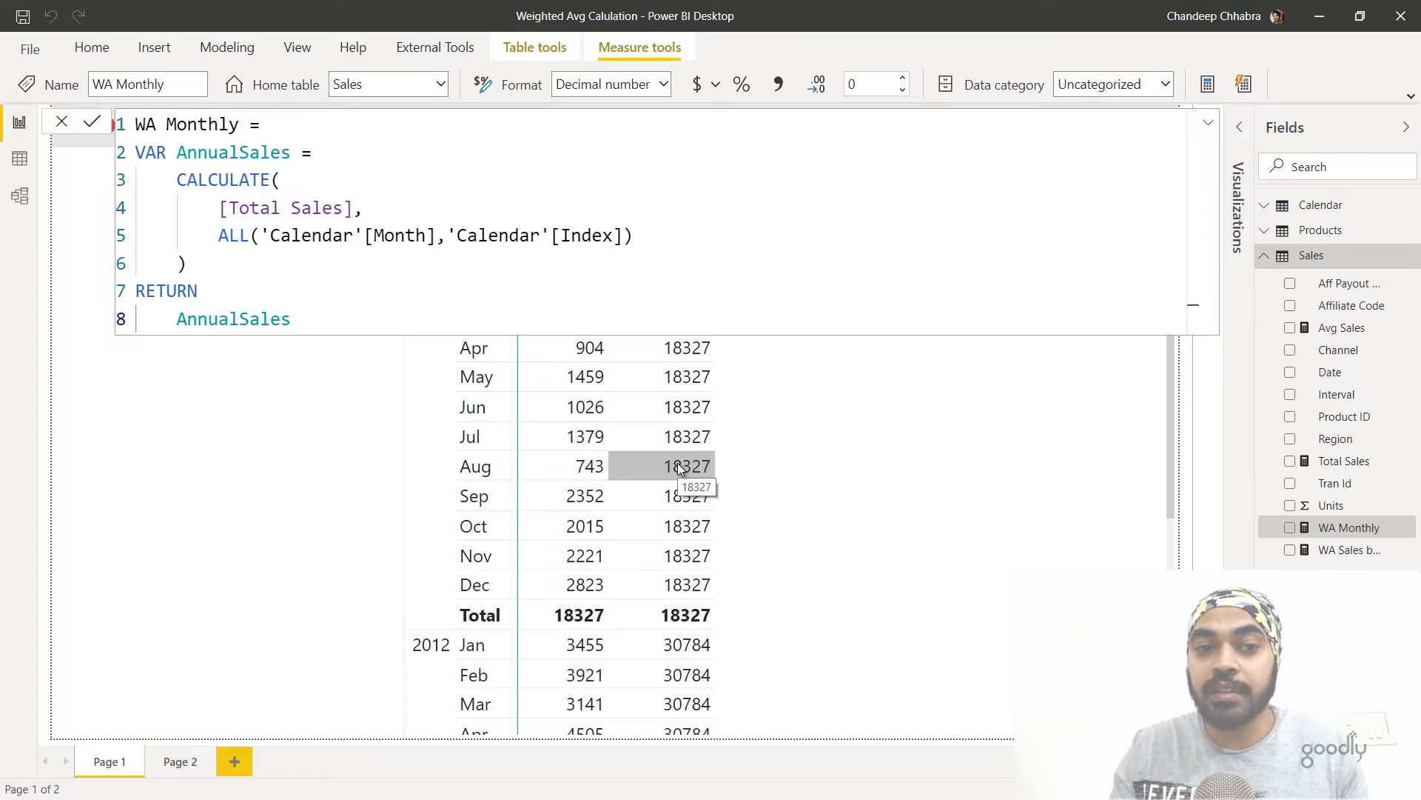
Step: Change the returned expression to [Total Sales] / AnnualSales, commit the measure, and format it with 2 decimal places
text(tot)
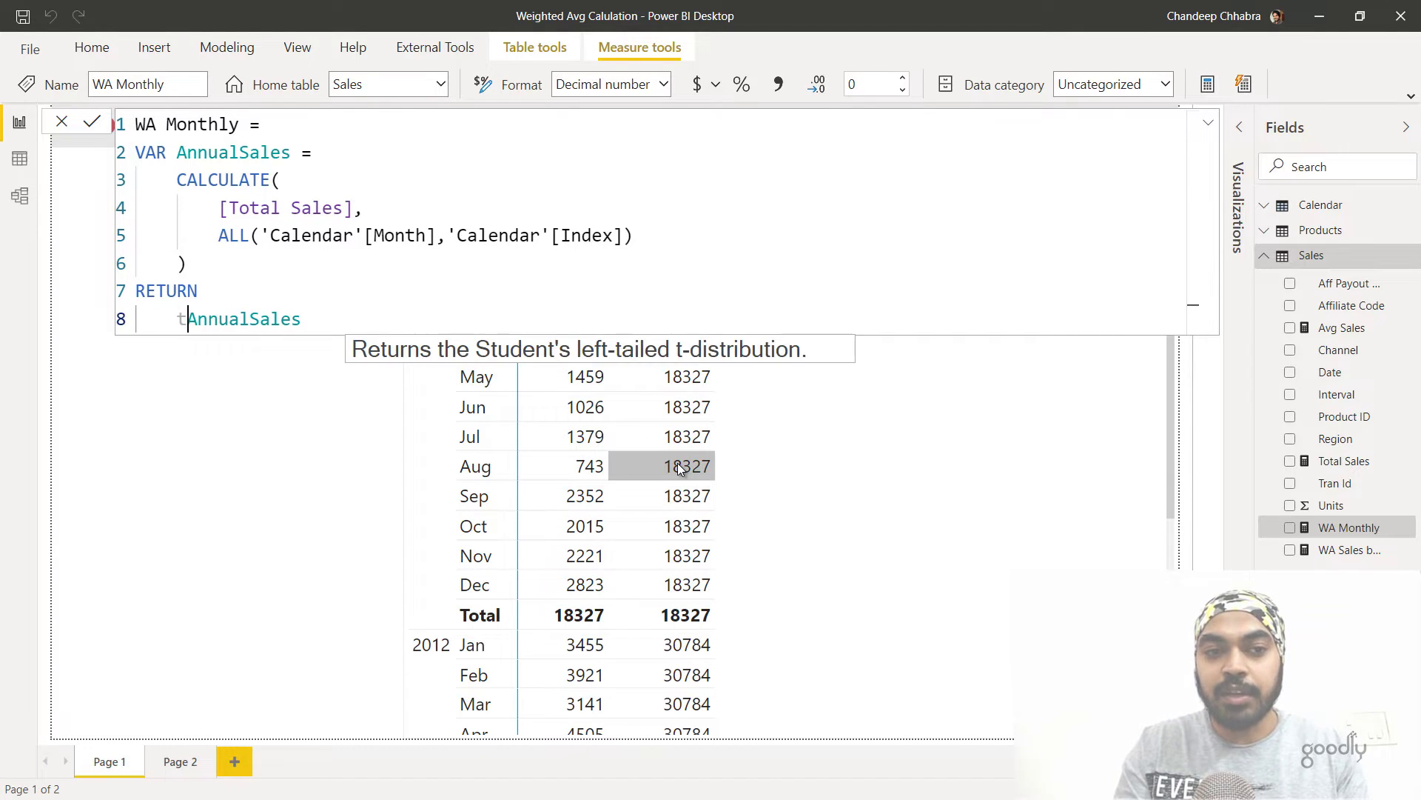
key(Tab)
text(/)
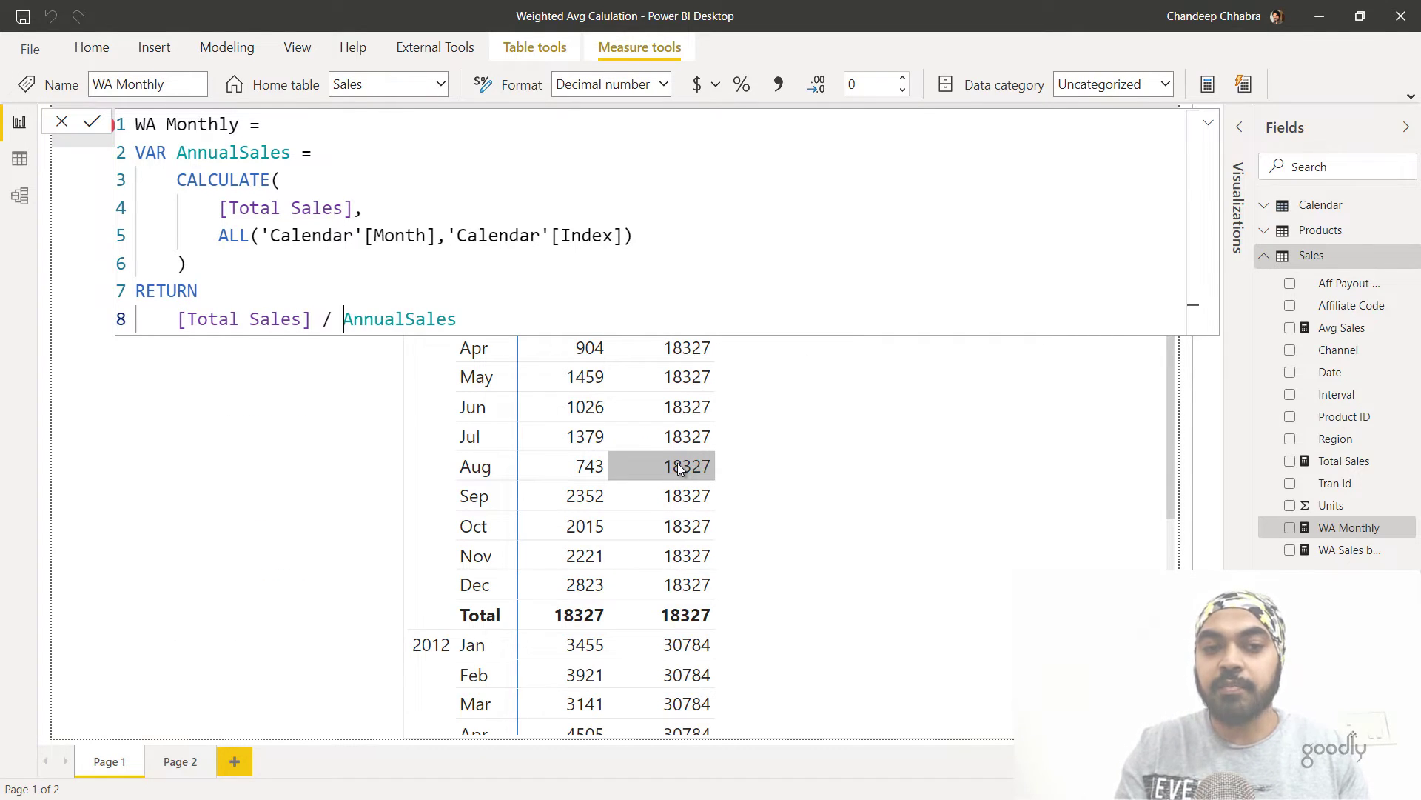
key(Return)
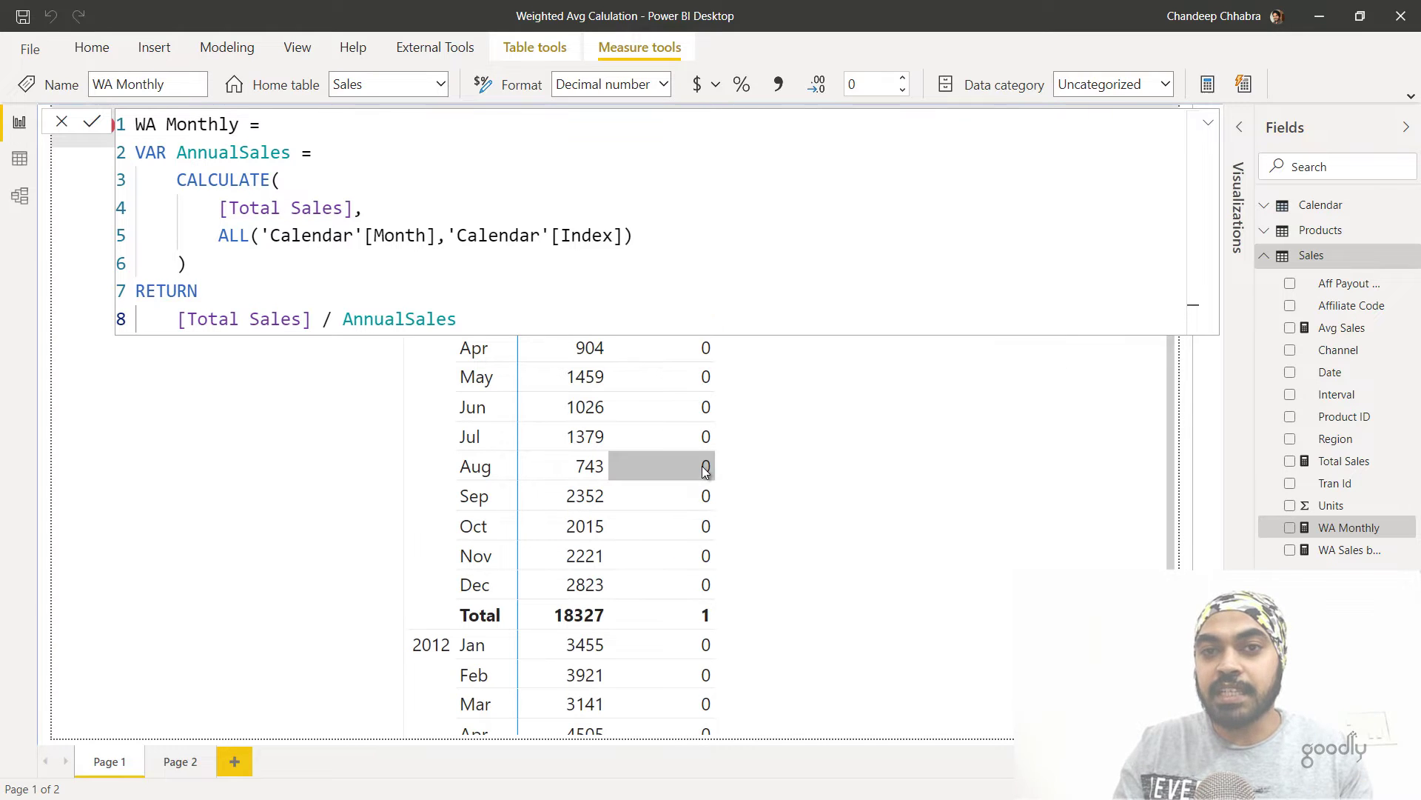
click(902, 79)
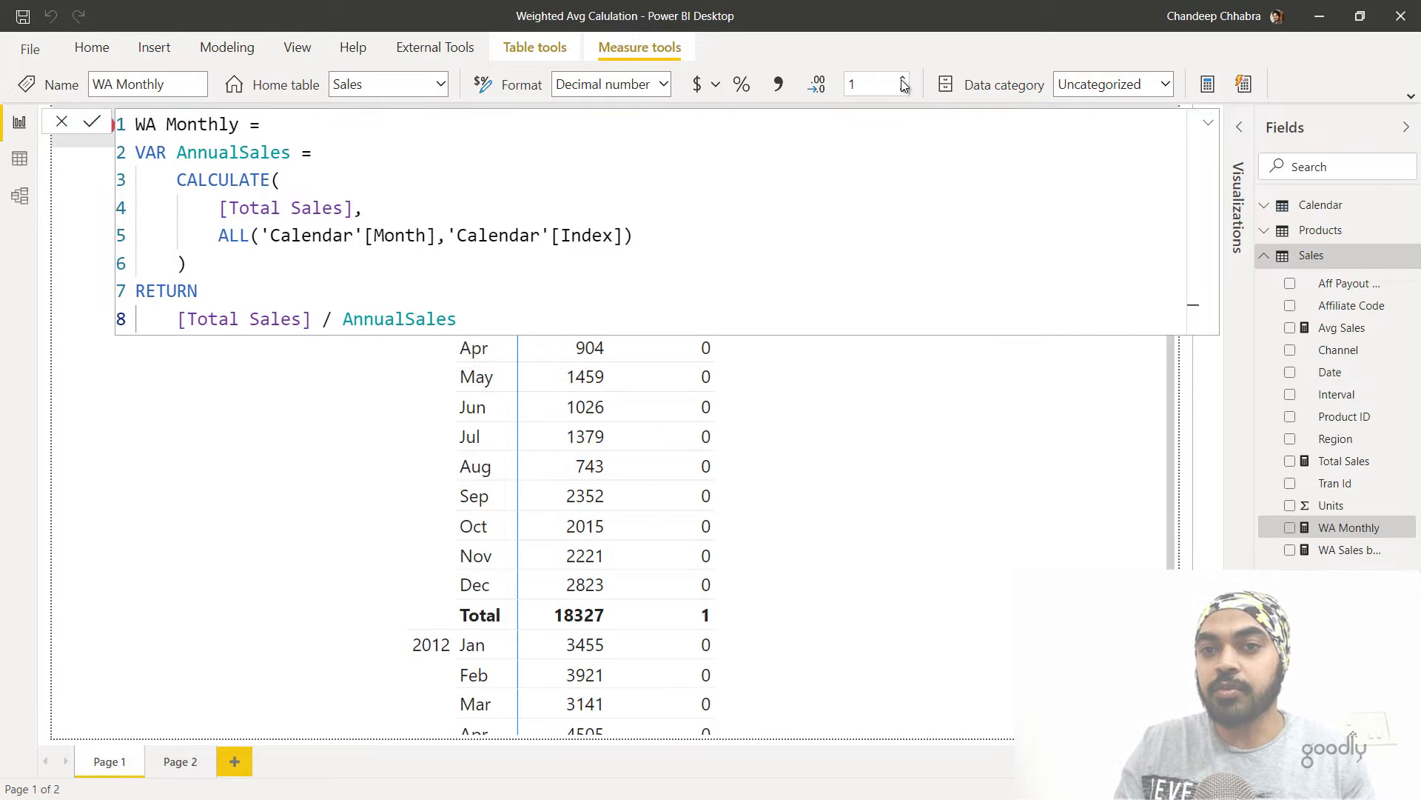
click(903, 80)
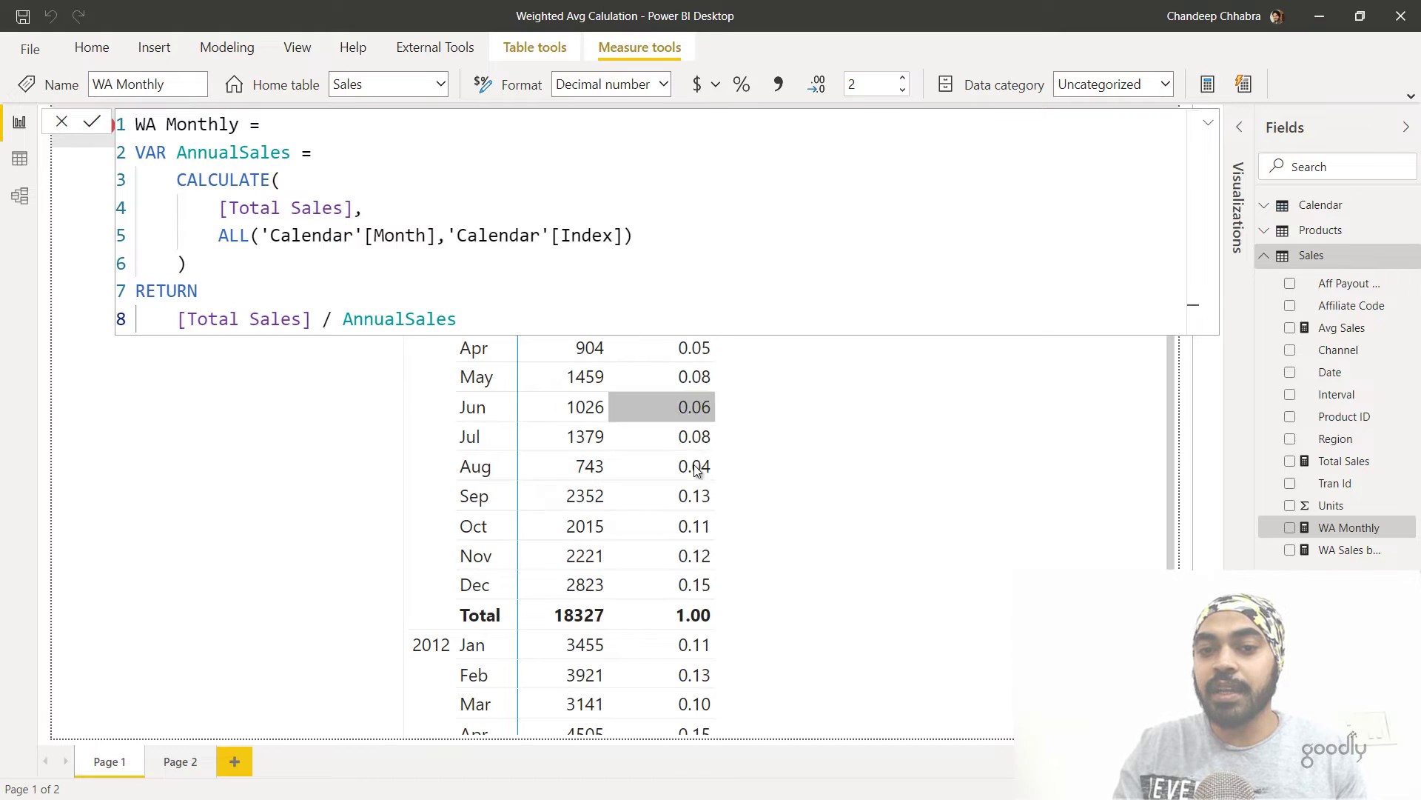
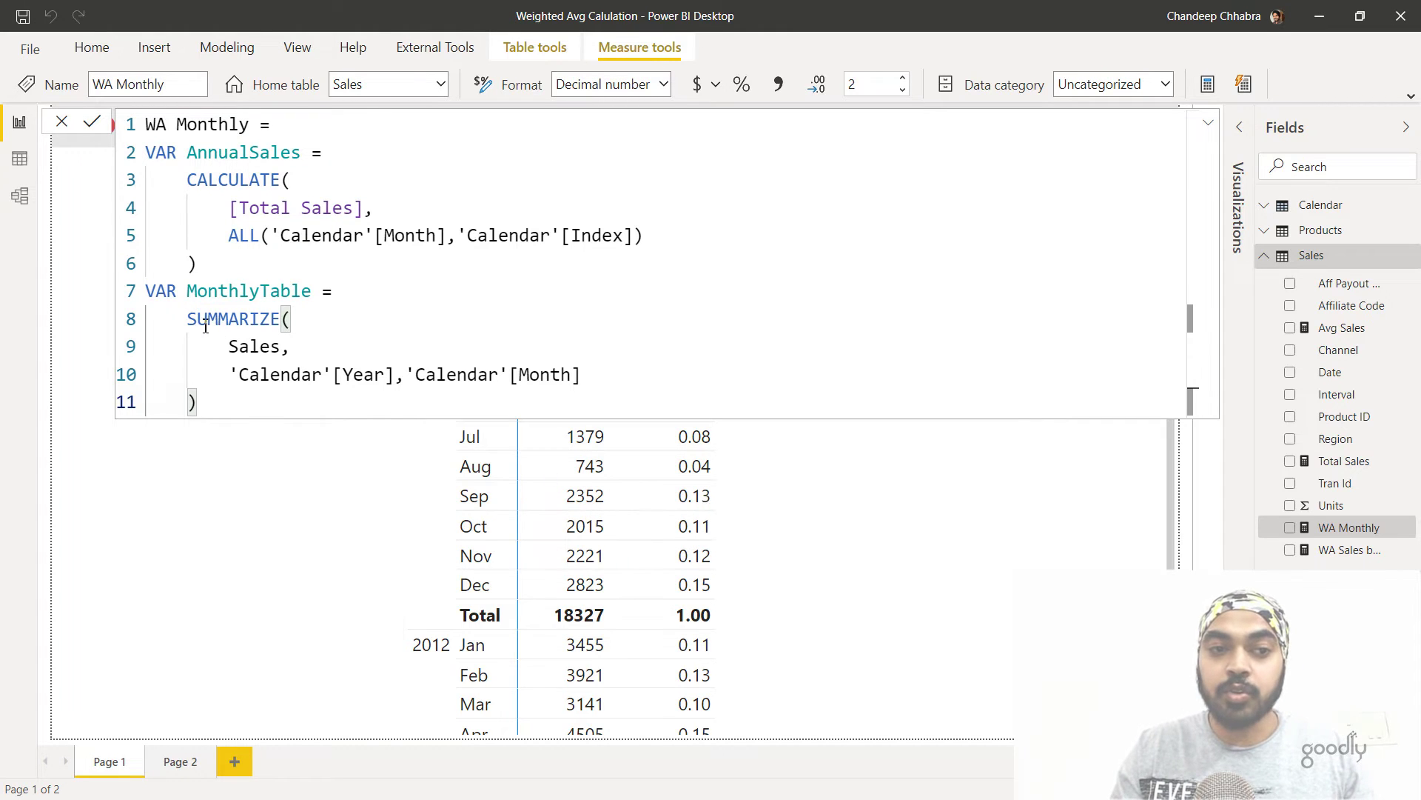
Step: Wrap the SUMMARIZE expression in the MonthlyTable variable with ADDCOLUMNS( and indent the SUMMARIZE lines inside it
drag(187, 318, 212, 407)
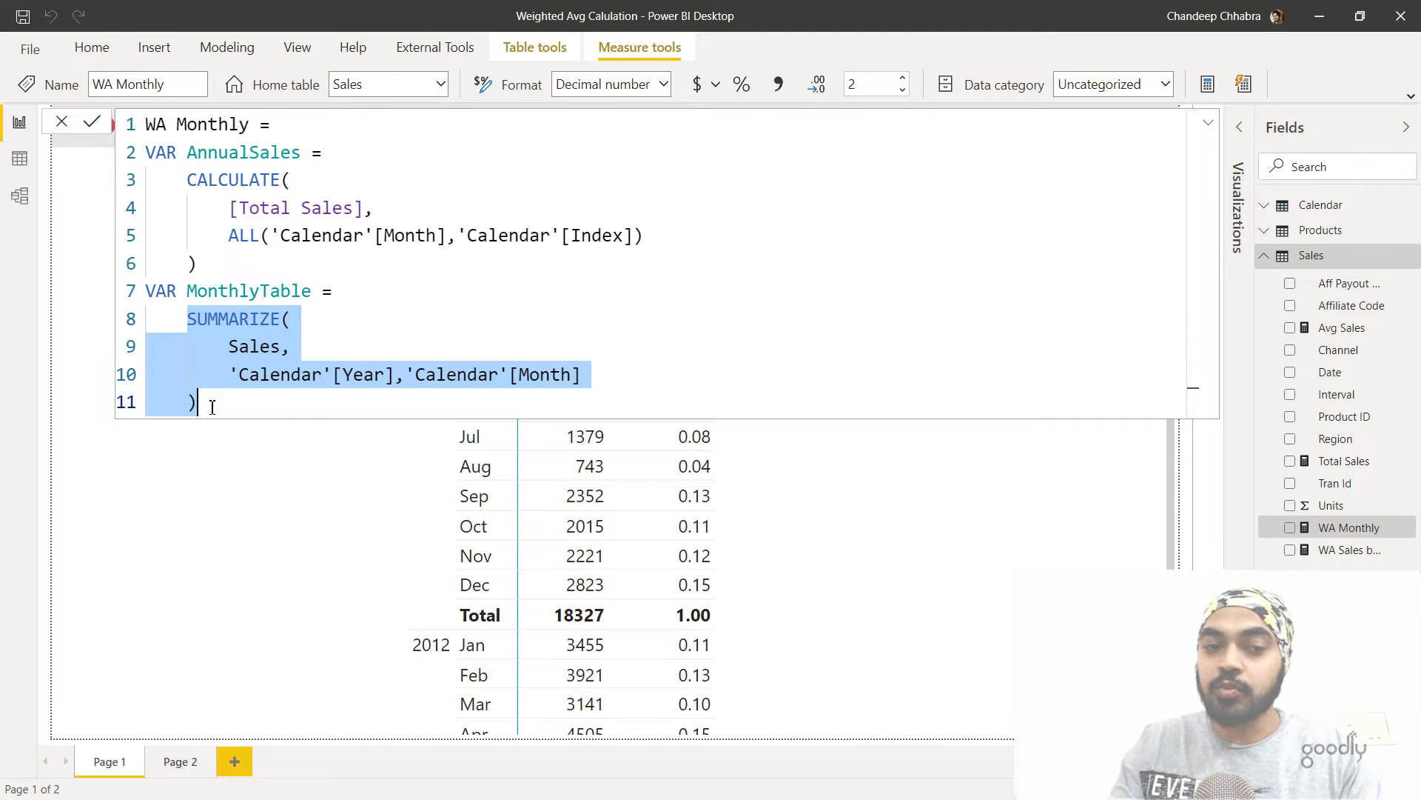
click(212, 407)
key(Up)
key(Up)
key(Up)
key(Home)
text(ADDCOLUMNS()
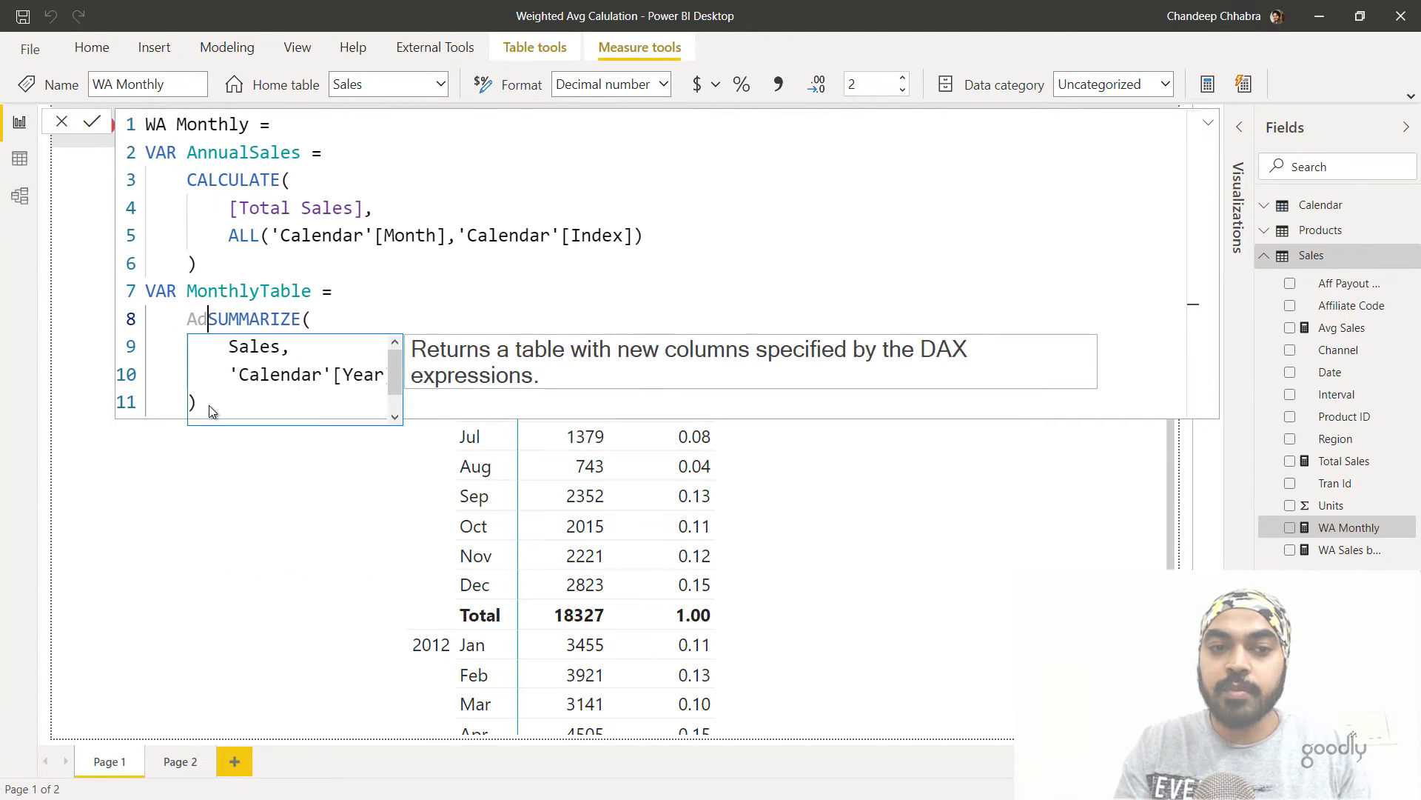
key(Return)
key(Down)
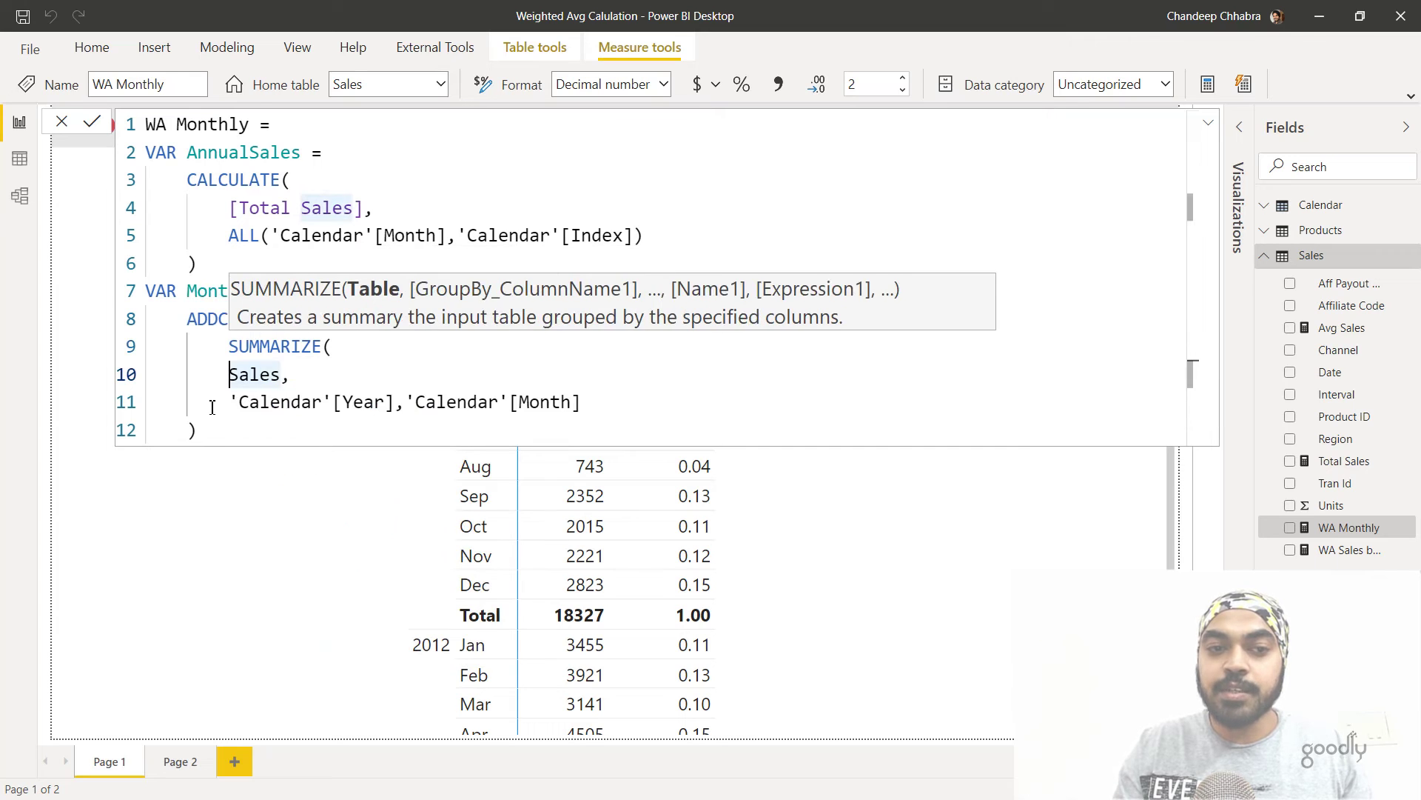
key(shift+Down)
key(shift+Down)
key(Tab)
key(End)
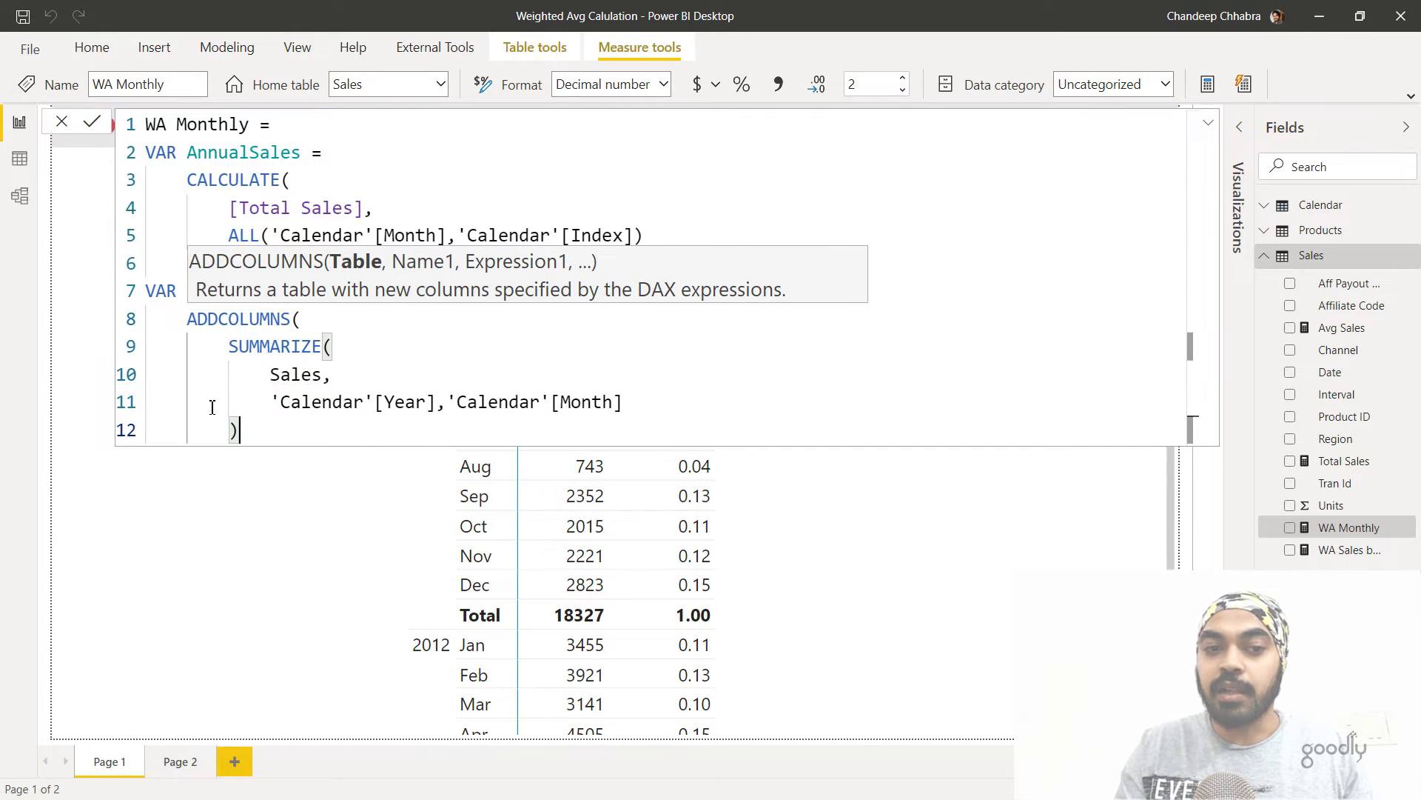
Step: Add a "MonthlySales" column to the ADDCOLUMNS expression, defined as [Total Sales]
text(,)
key(Return)
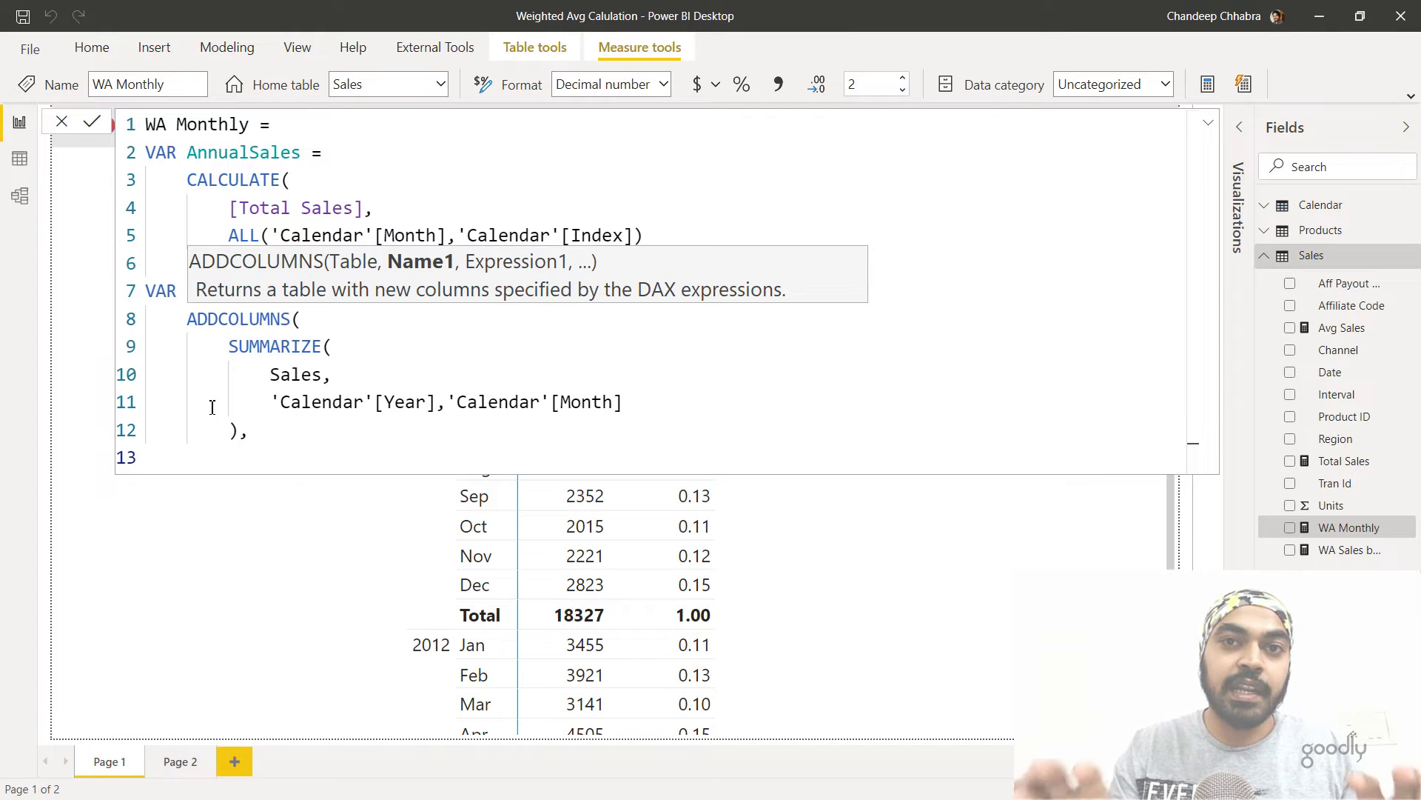
text(")
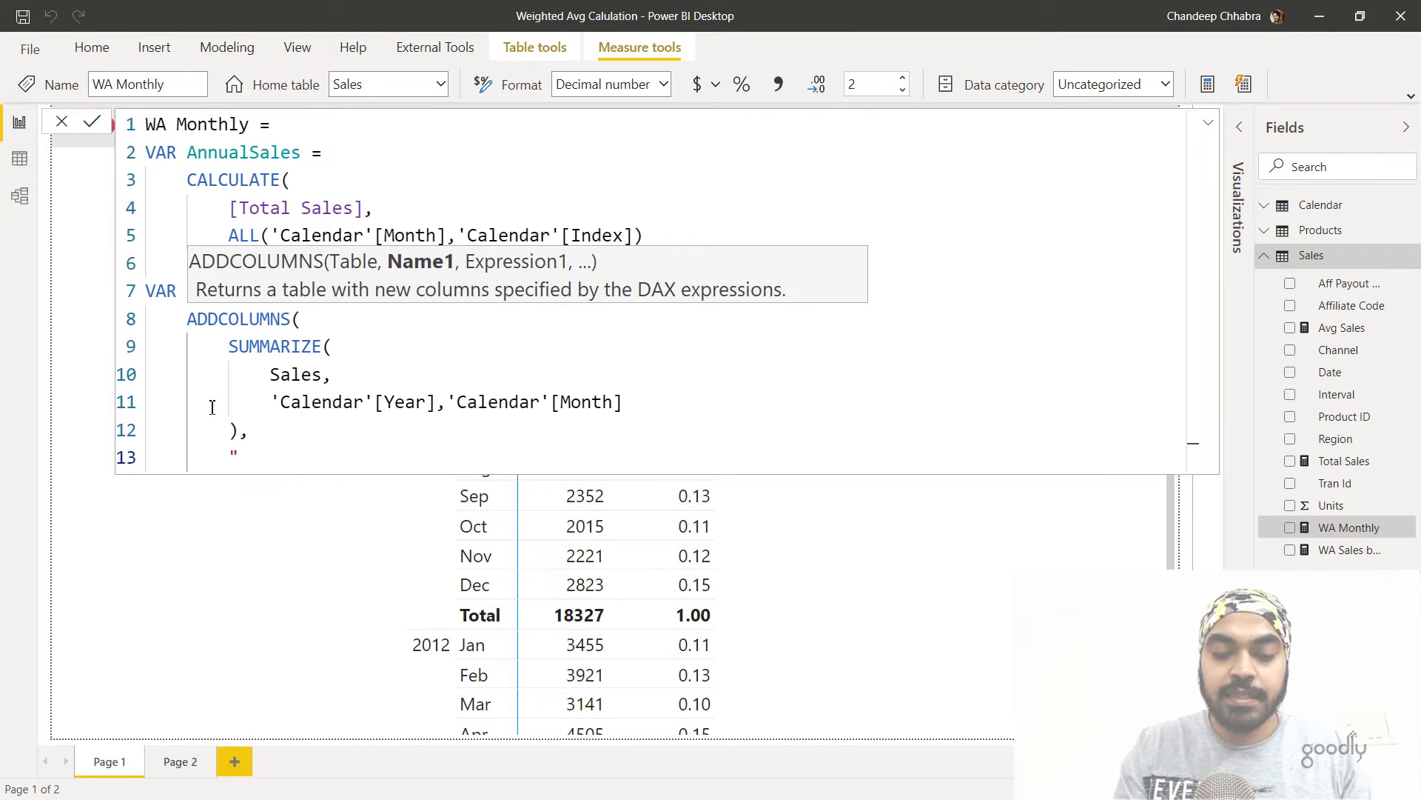
text(MonthlySales",)
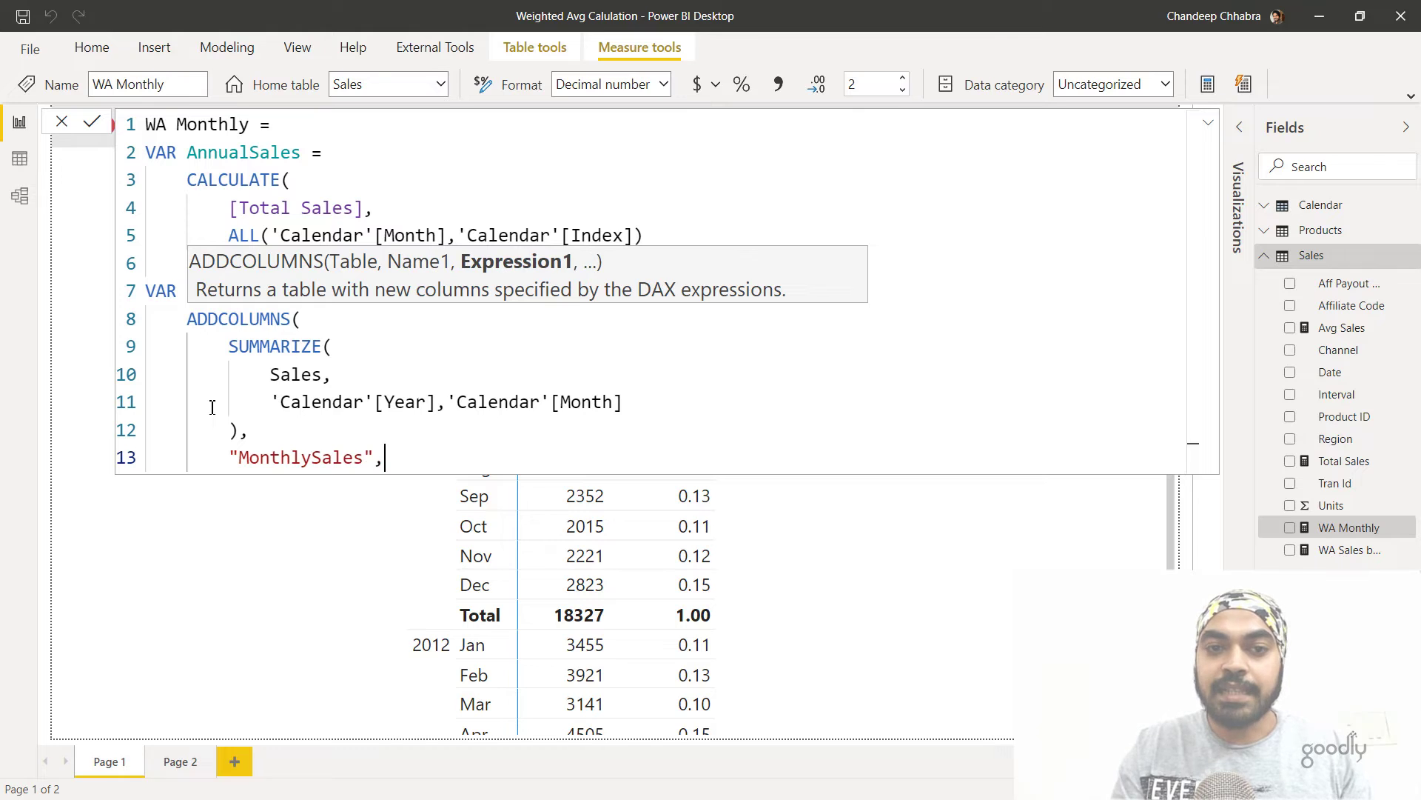
text( tot)
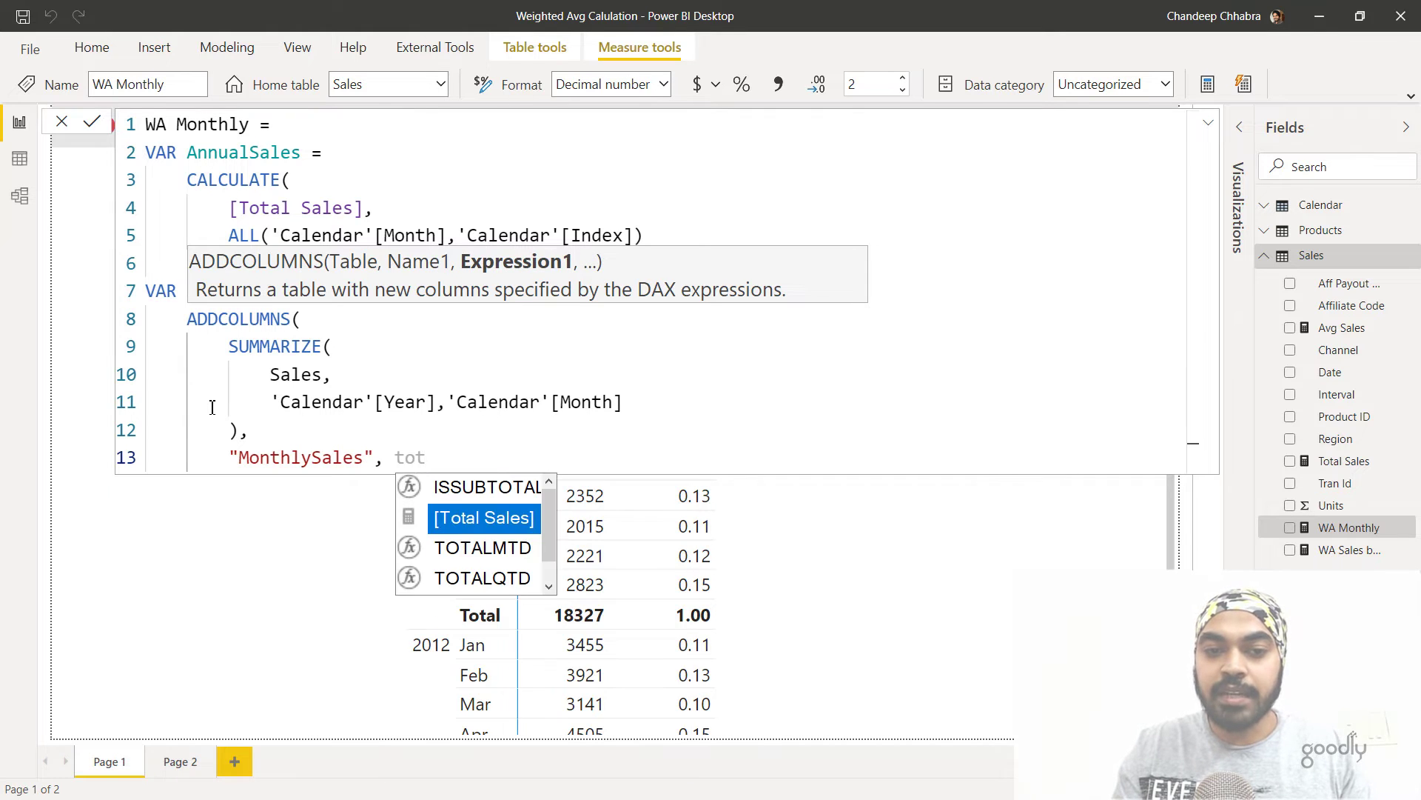
key(Tab)
text(,)
key(Return)
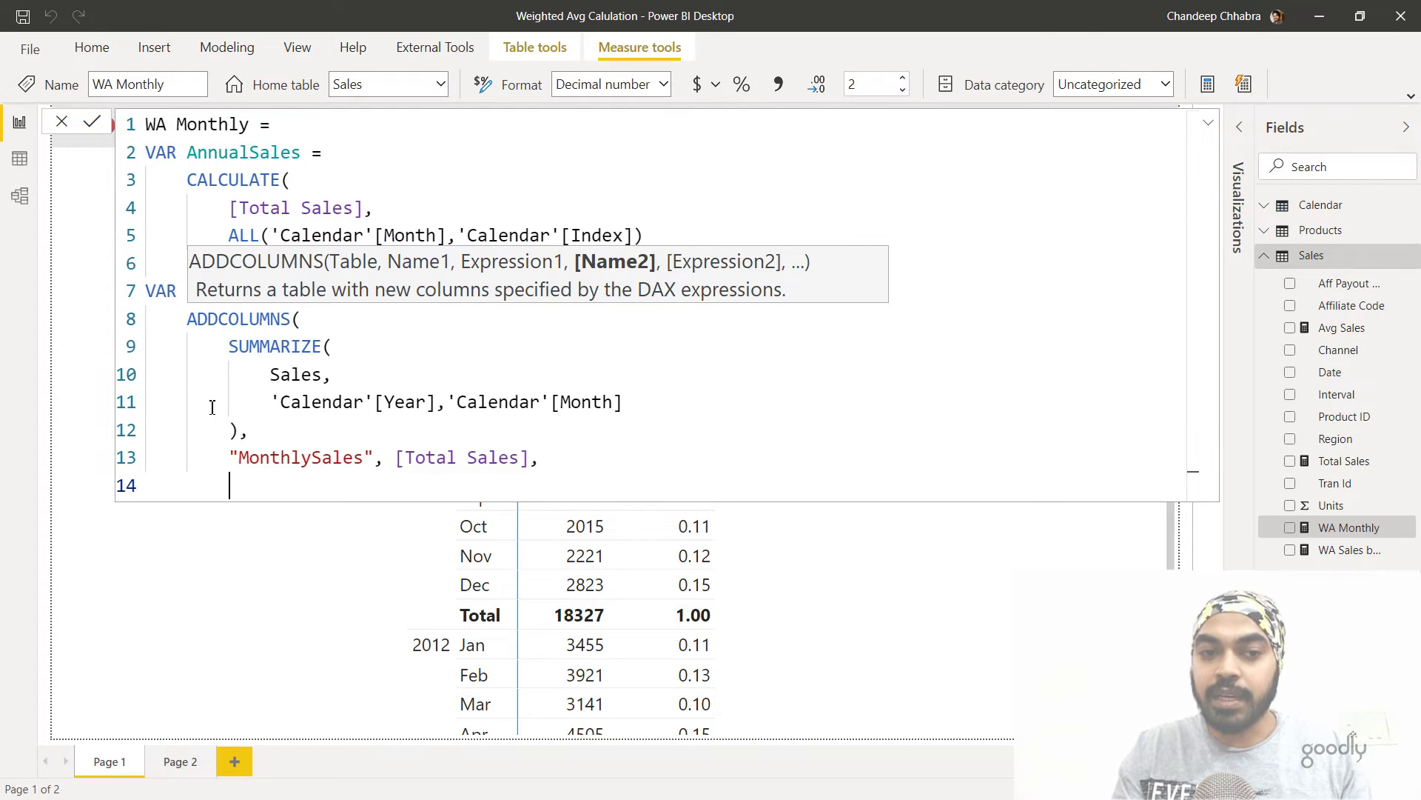
Step: Add a "Wt" column defined as [Total Sales]/AnnualSales and close the ADDCOLUMNS expression
text("W)
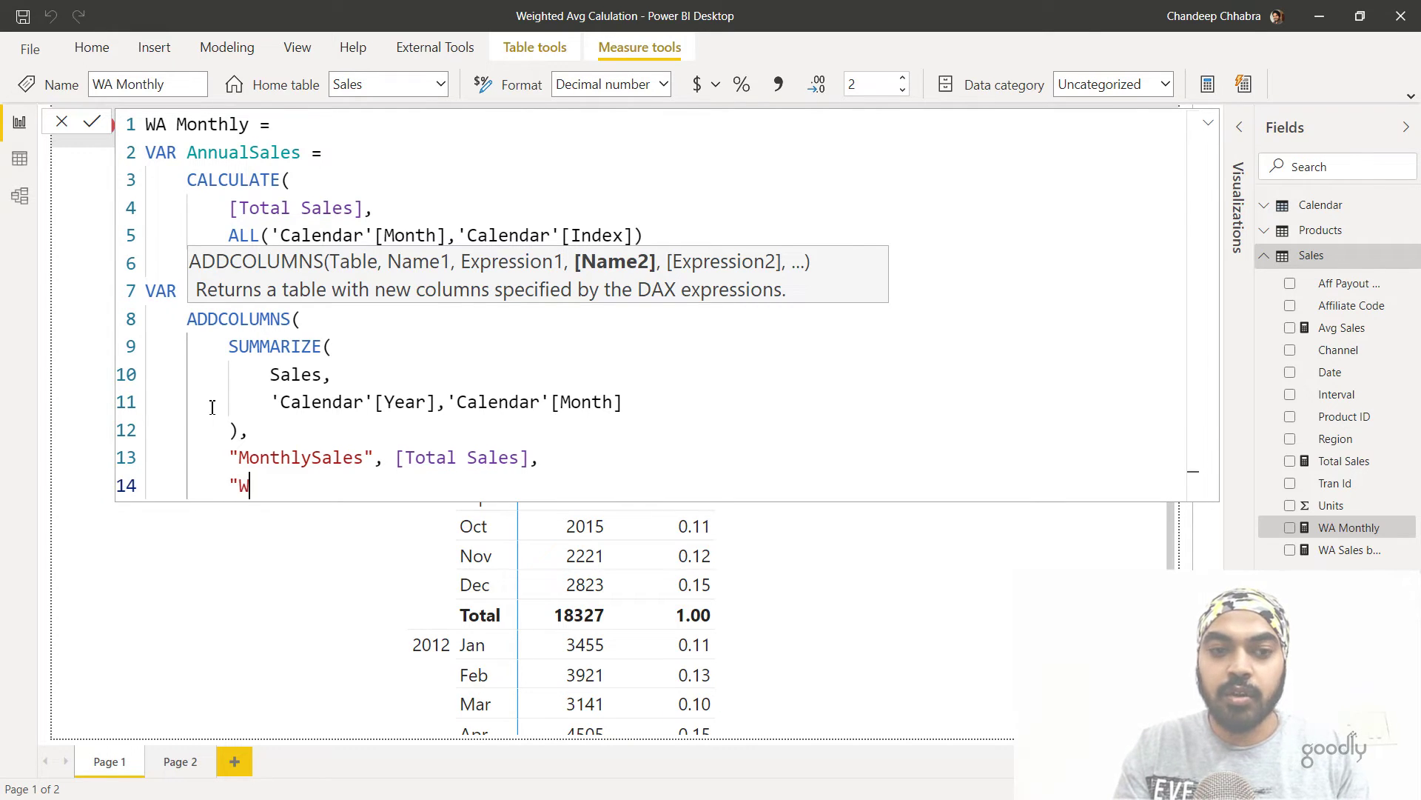
text(t",)
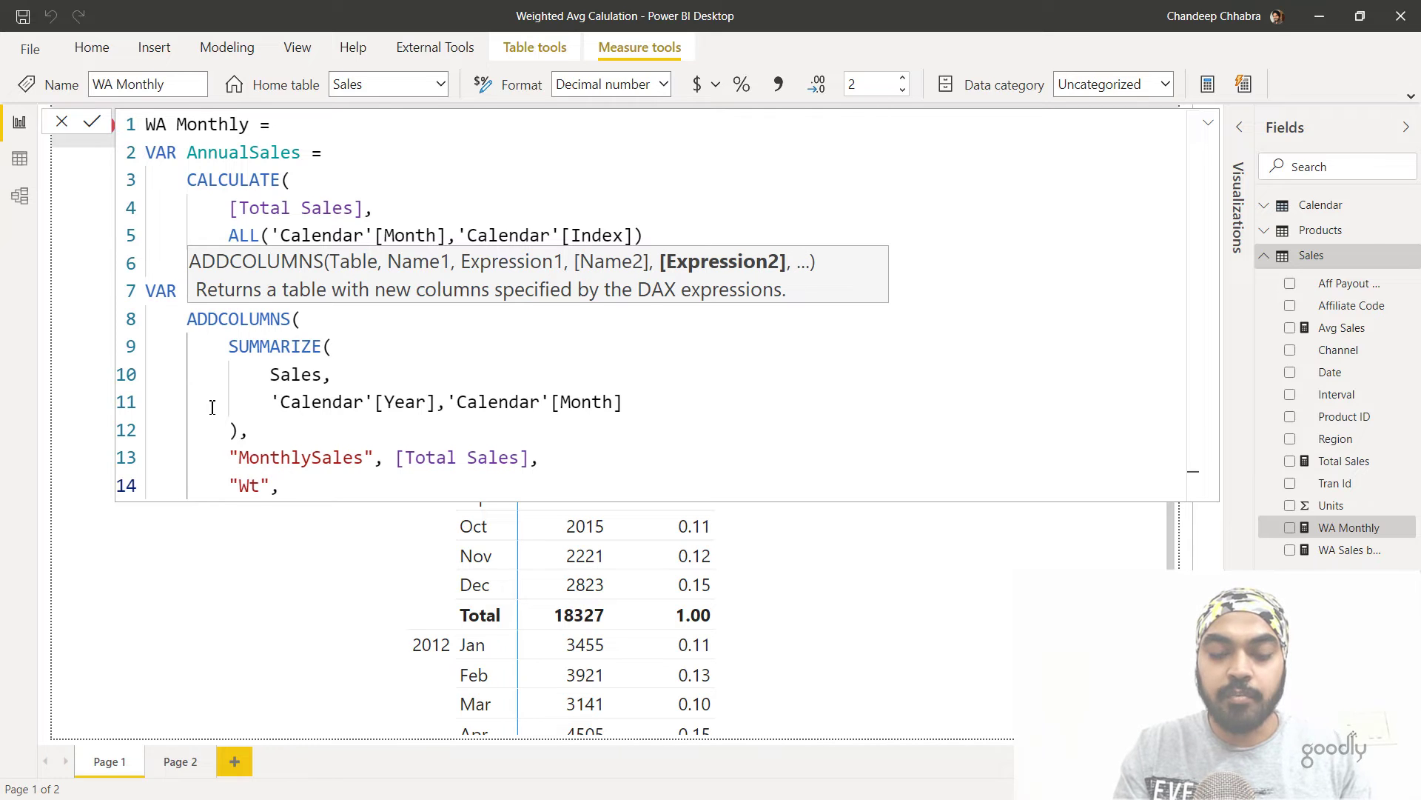
text( tot)
key(Tab)
text(/a)
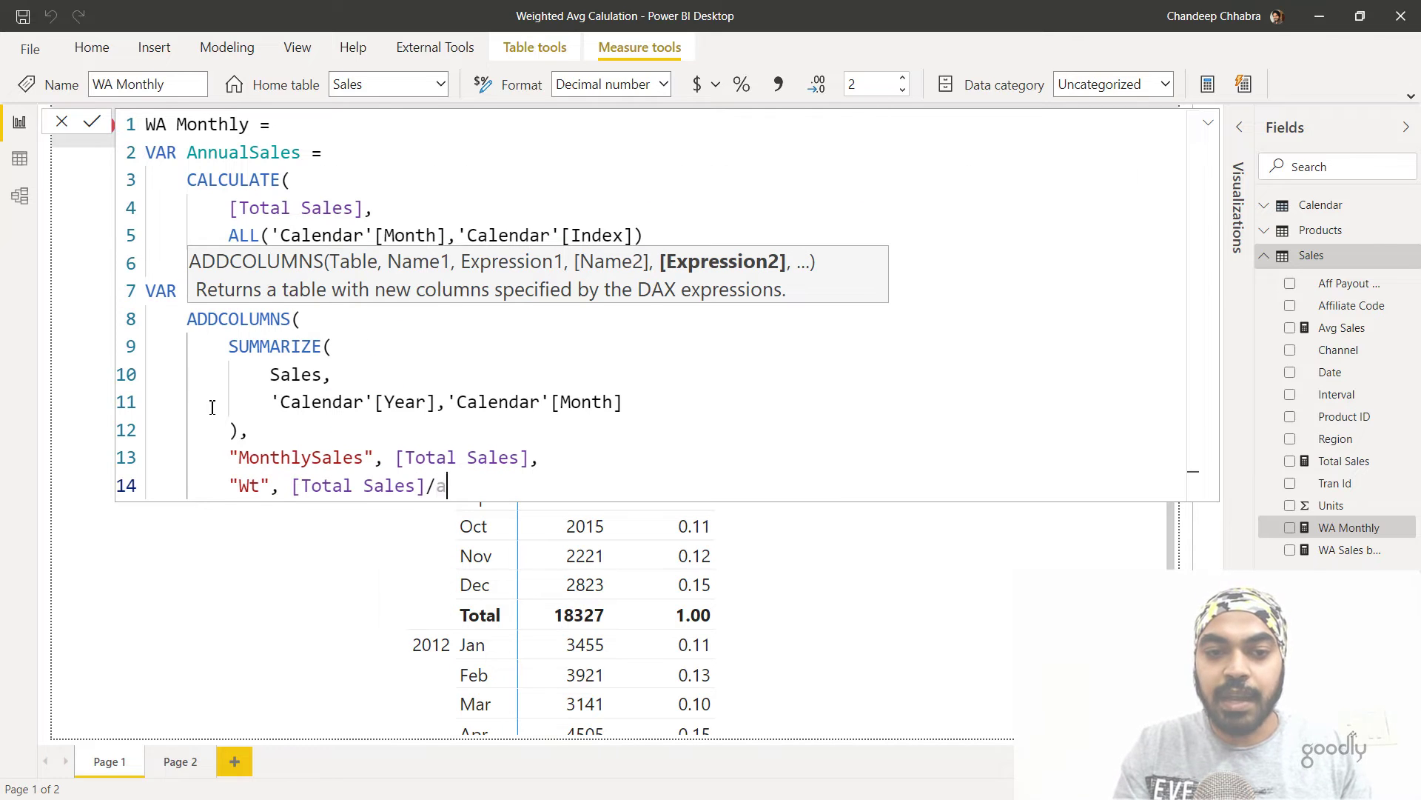
text(nn)
key(Tab)
key(ctrl+Left)
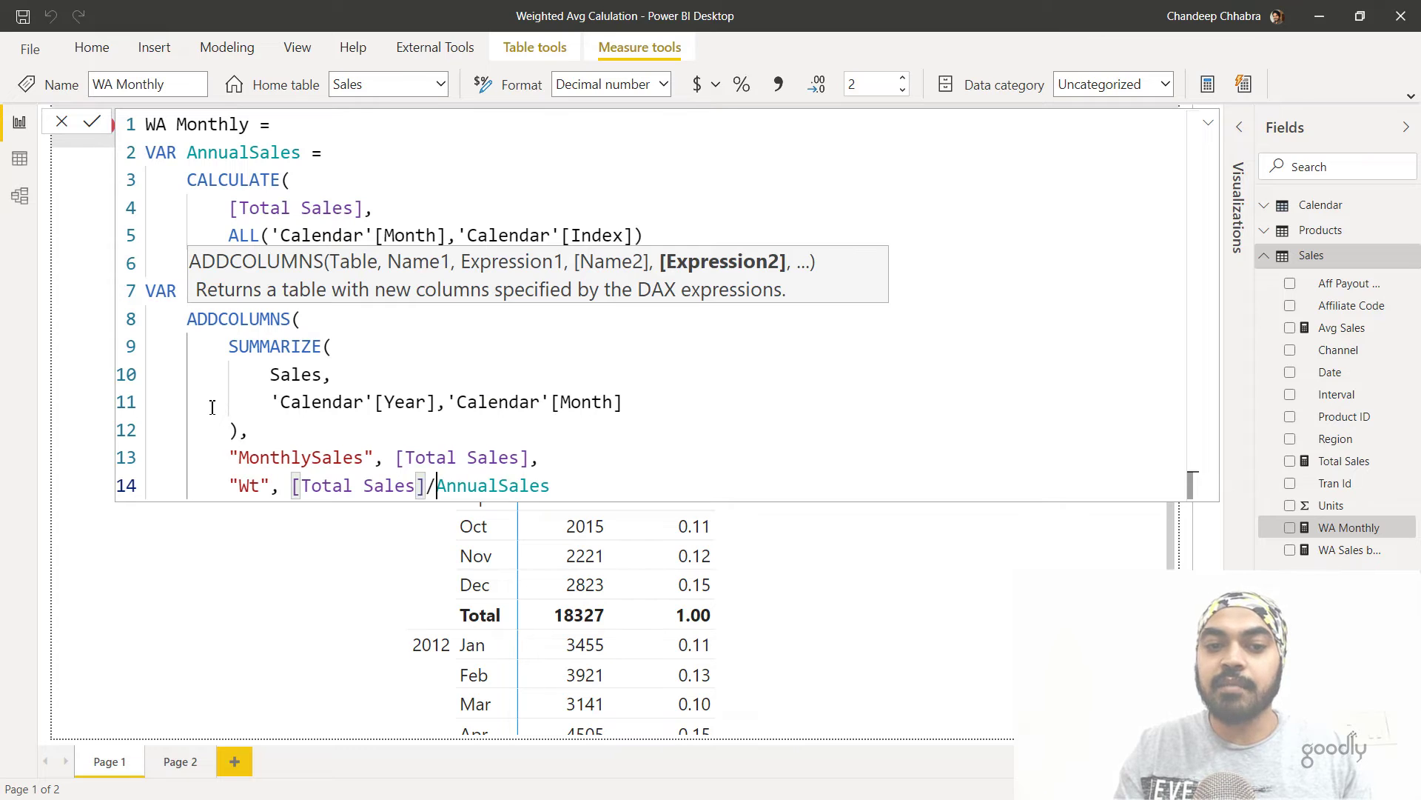
key(End)
key(Return)
text())
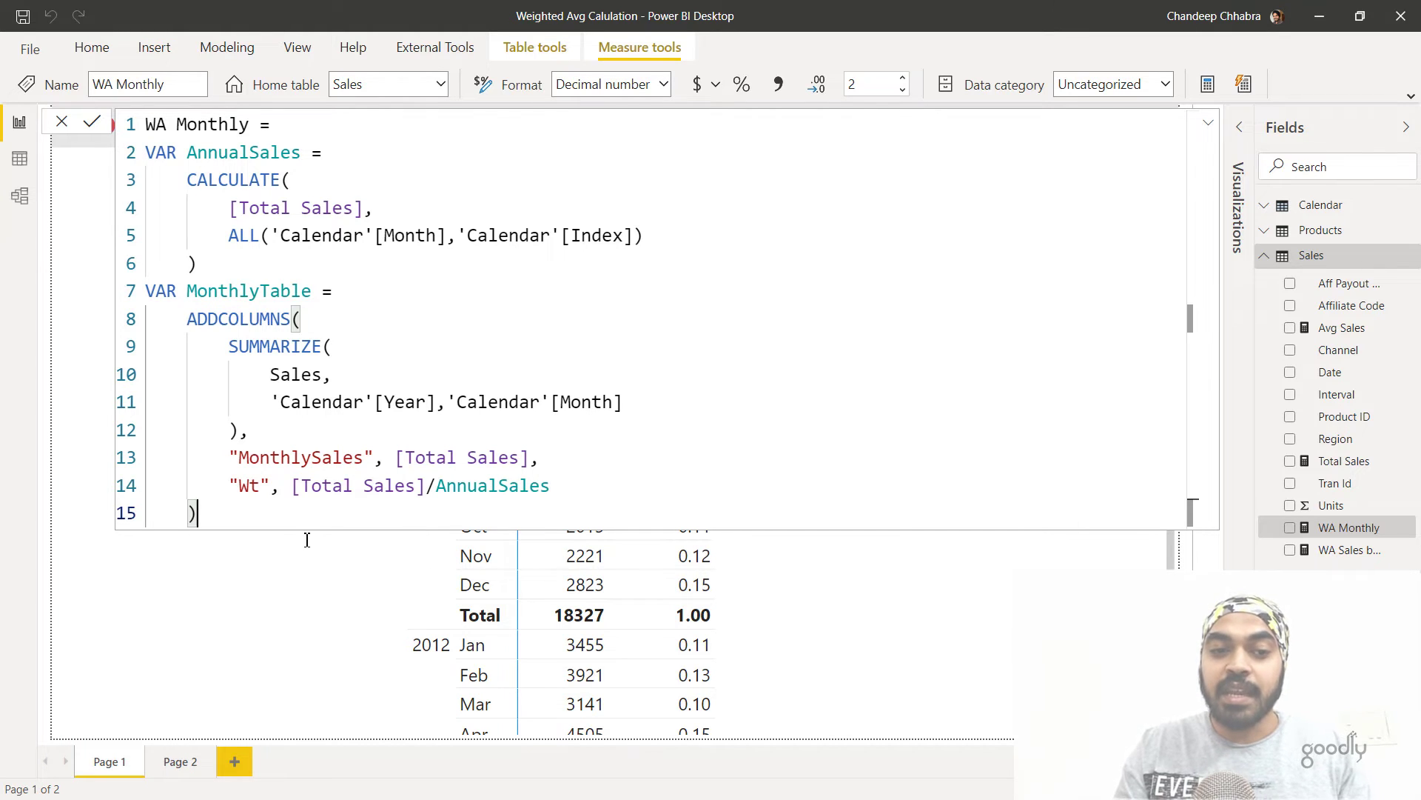
Step: Start a RETURN section on a new line below the MonthlyTable variable, with an indented line under it
key(shift+Return)
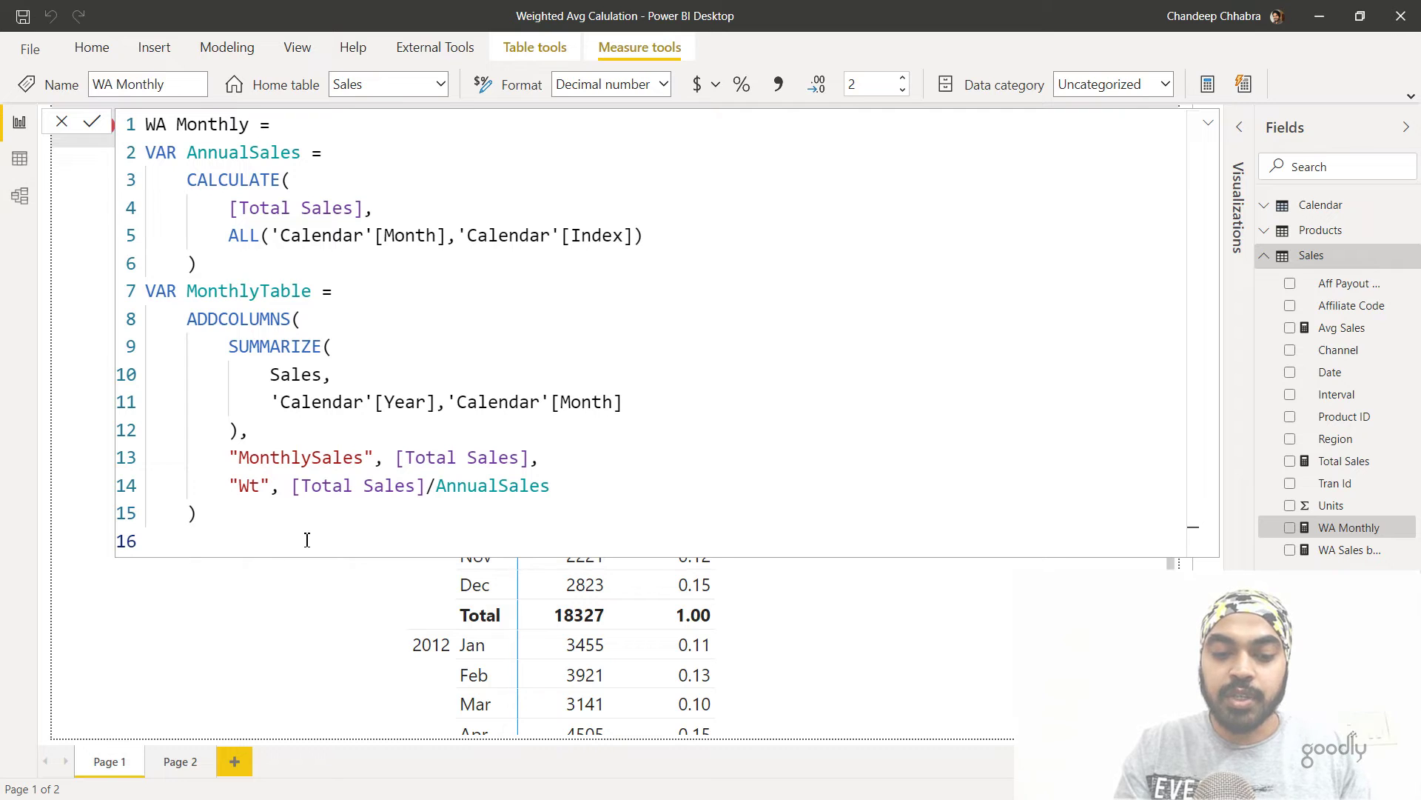
text(RETURN)
key(shift+Return)
key(Tab)
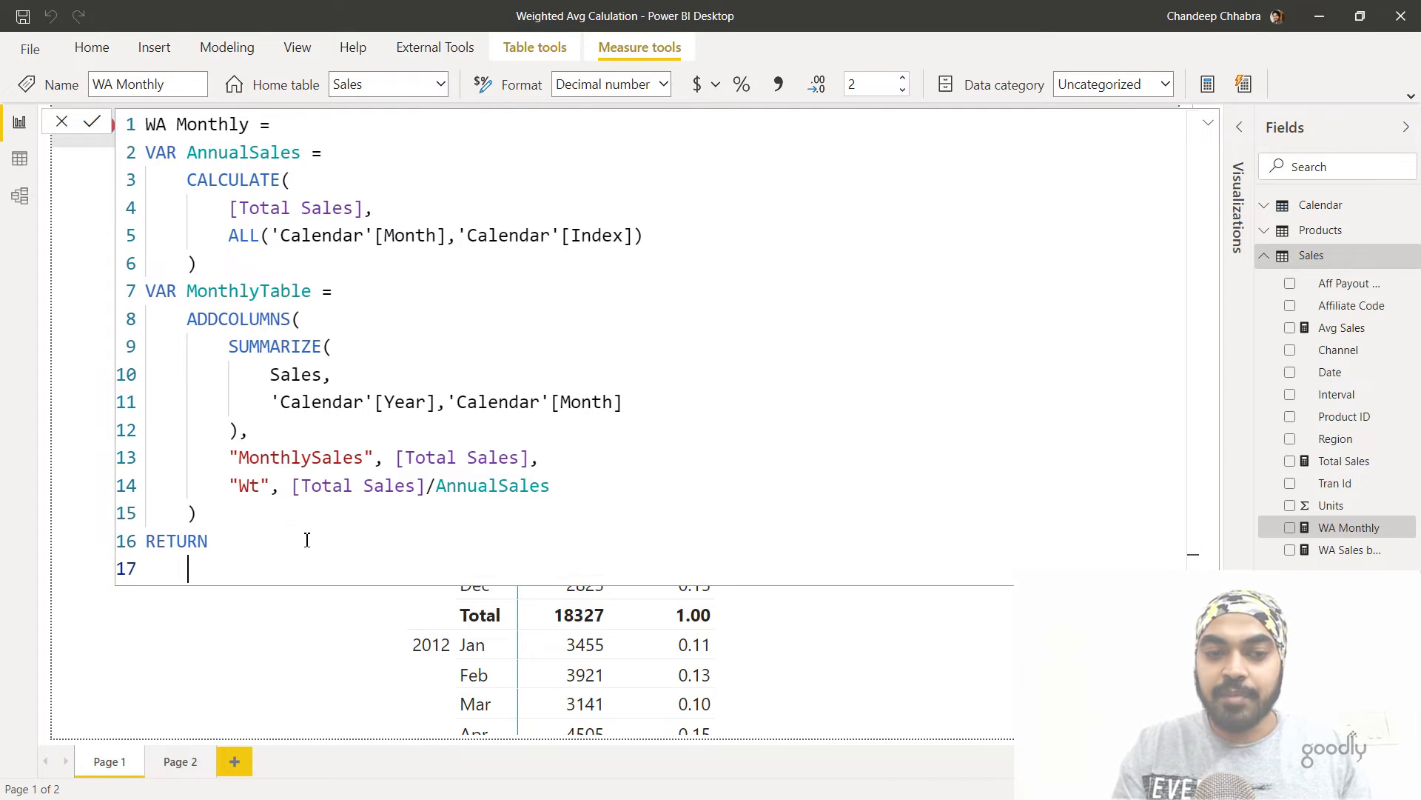
Step: Begin the returned expression with SUMX( and give MonthlyTable as its table argument on its own line
text(sum)
key(Down)
key(Down)
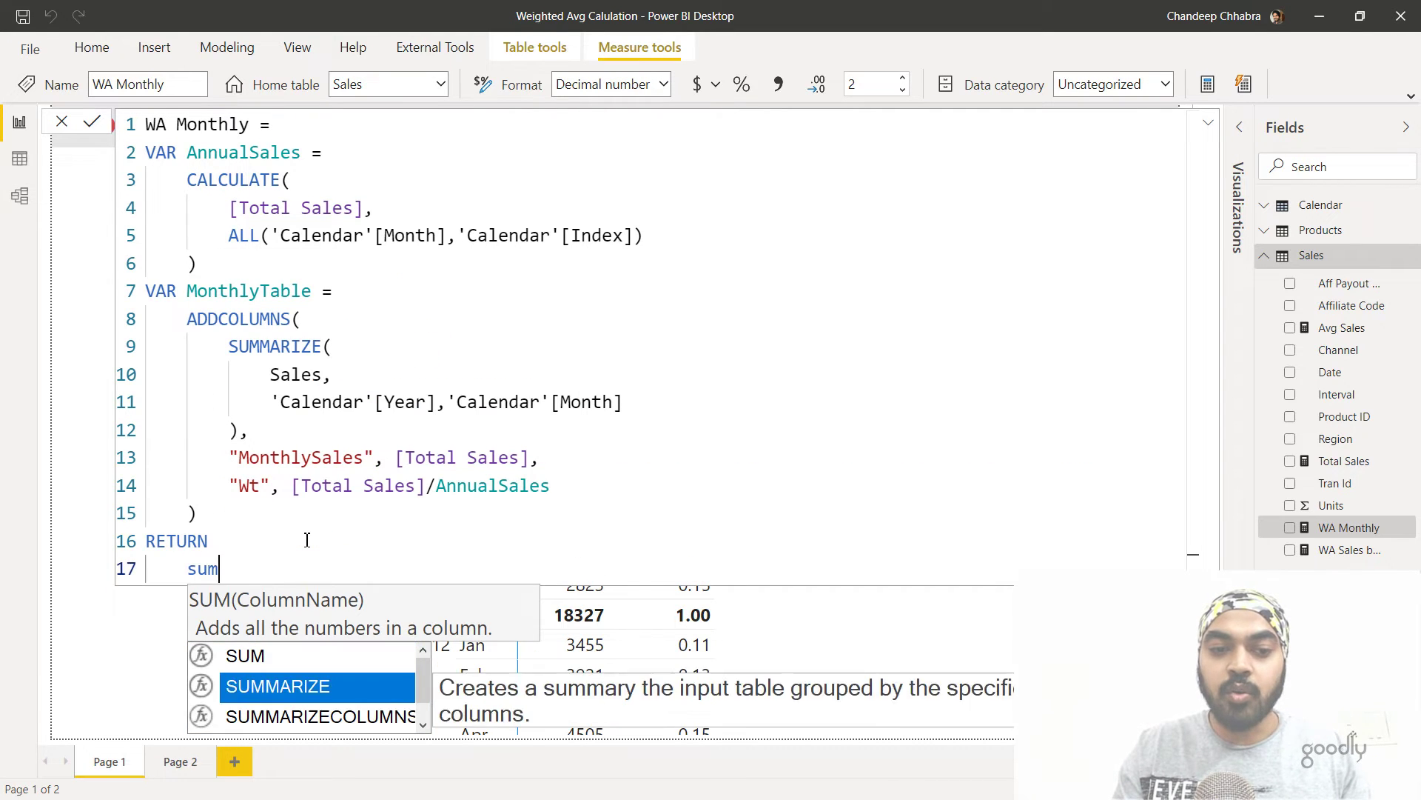
key(Down)
key(Tab)
key(shift+Return)
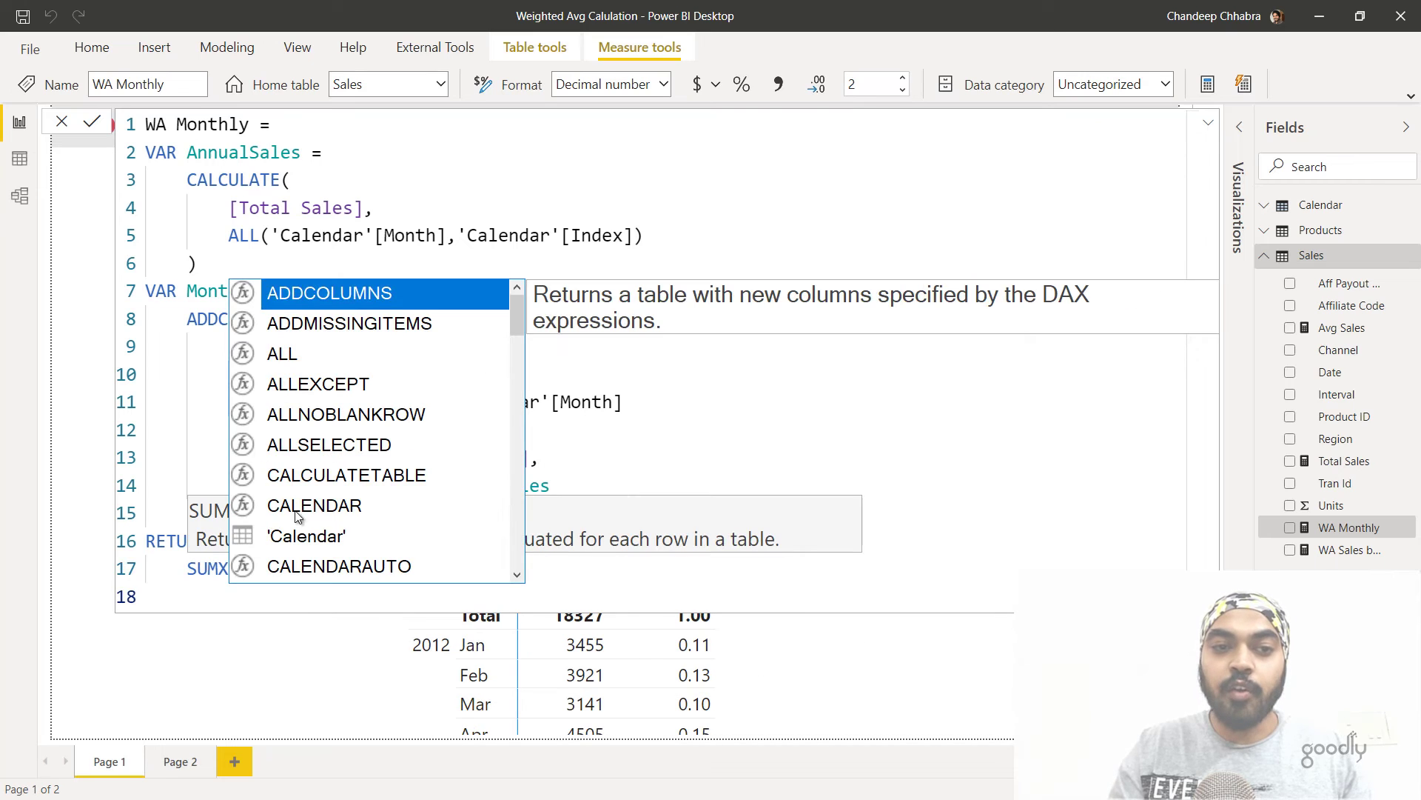
text(mon)
key(Tab)
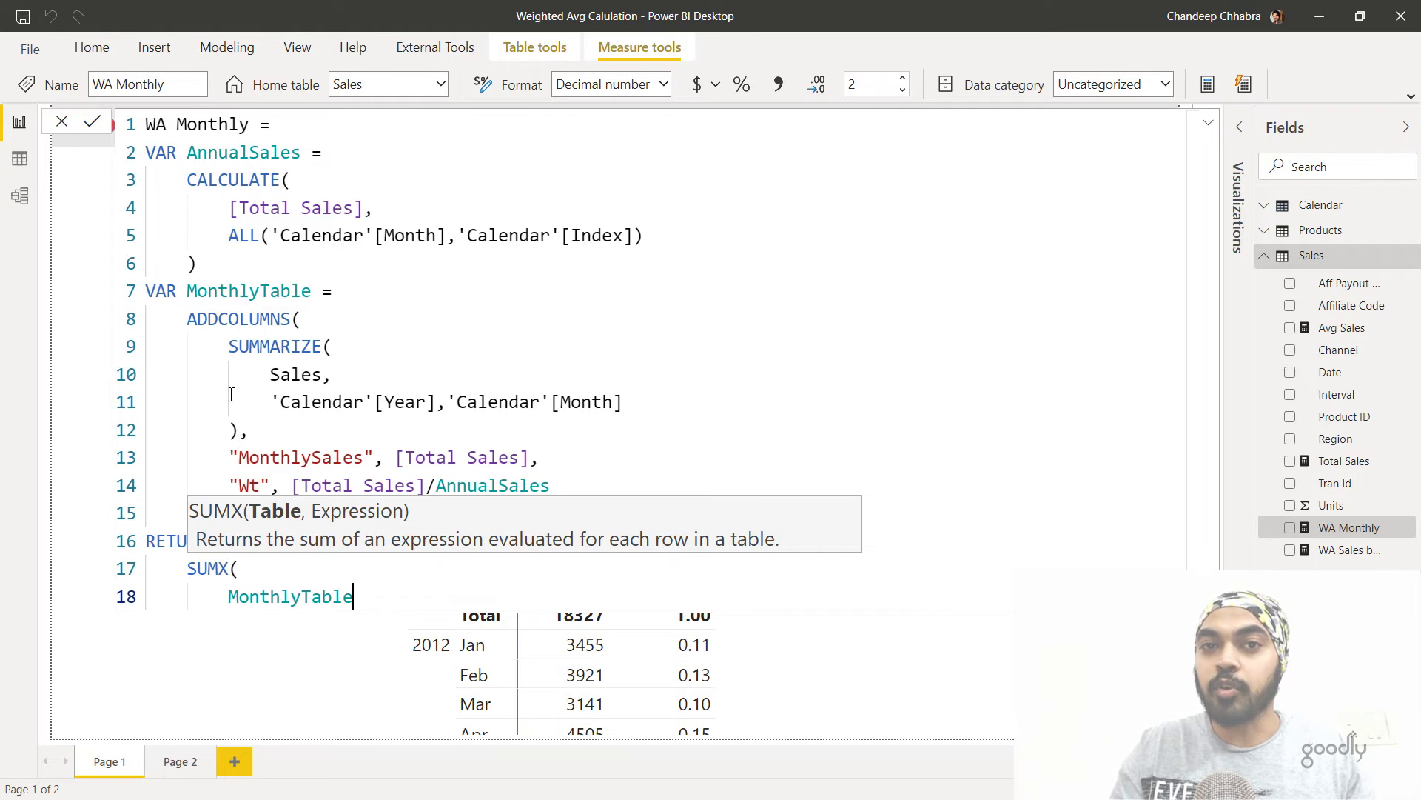
text(,)
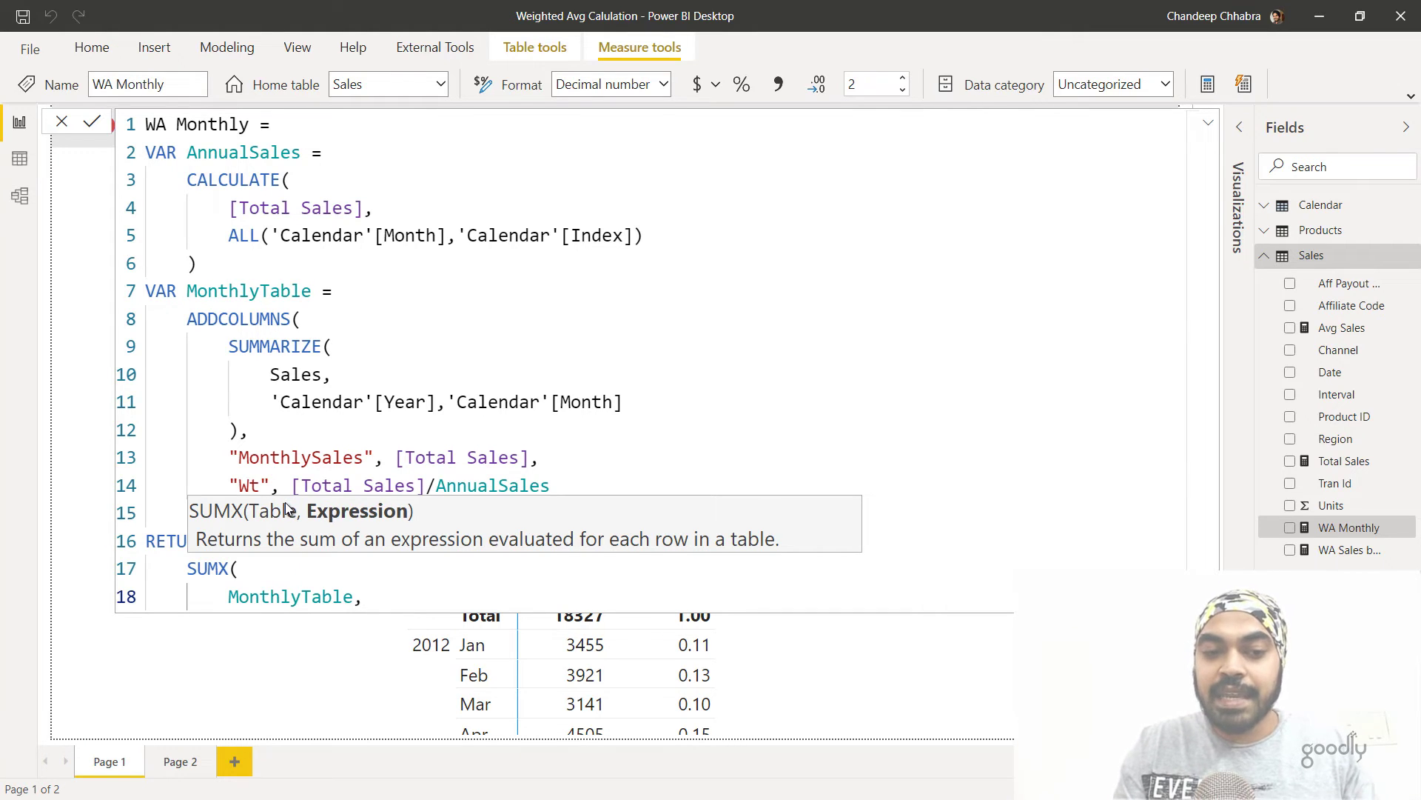
Step: Set the SUMX expression to [Wt] * [MonthlySales], close the function, commit the WA Monthly measure and leave the formula editor
key(Return)
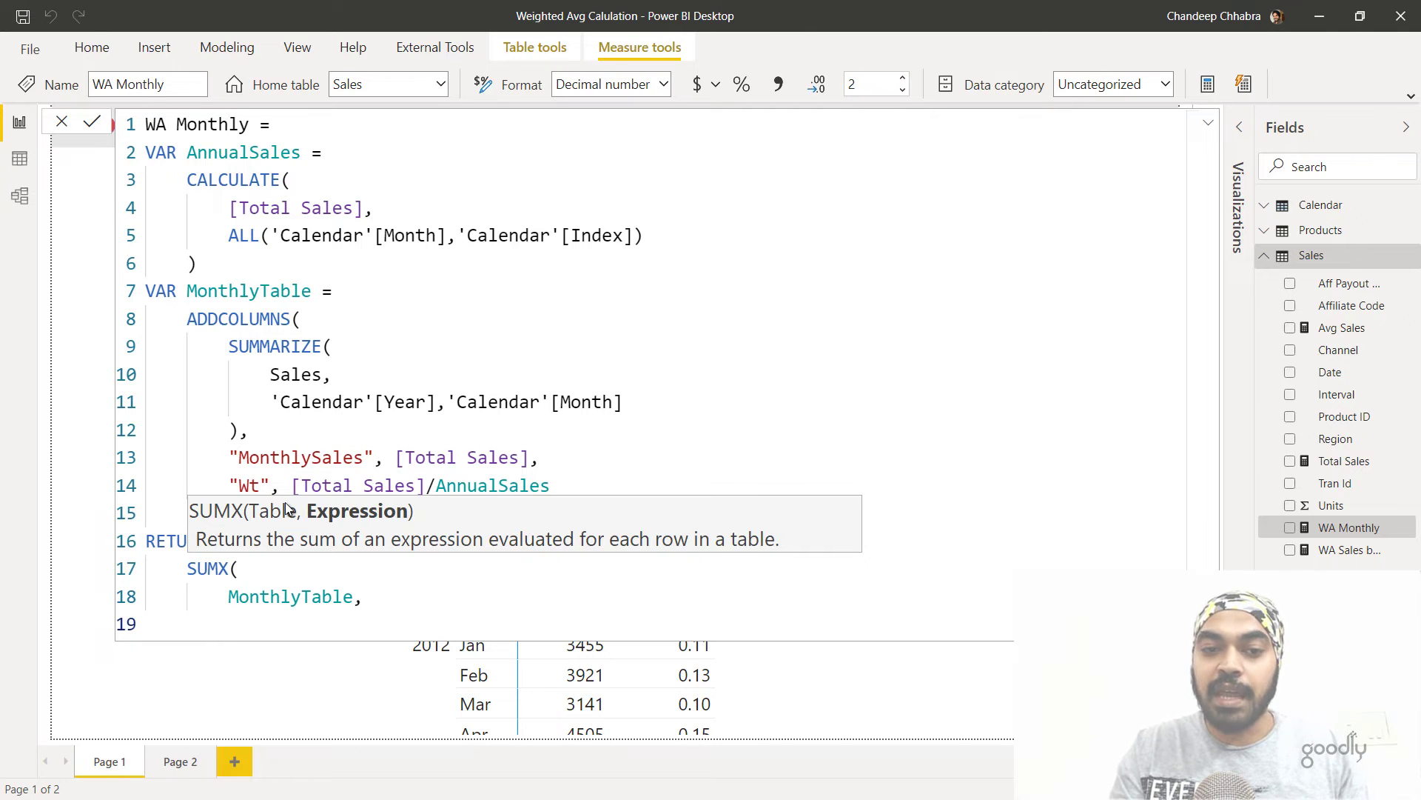
text([Wt] * )
text([MonthlySales])
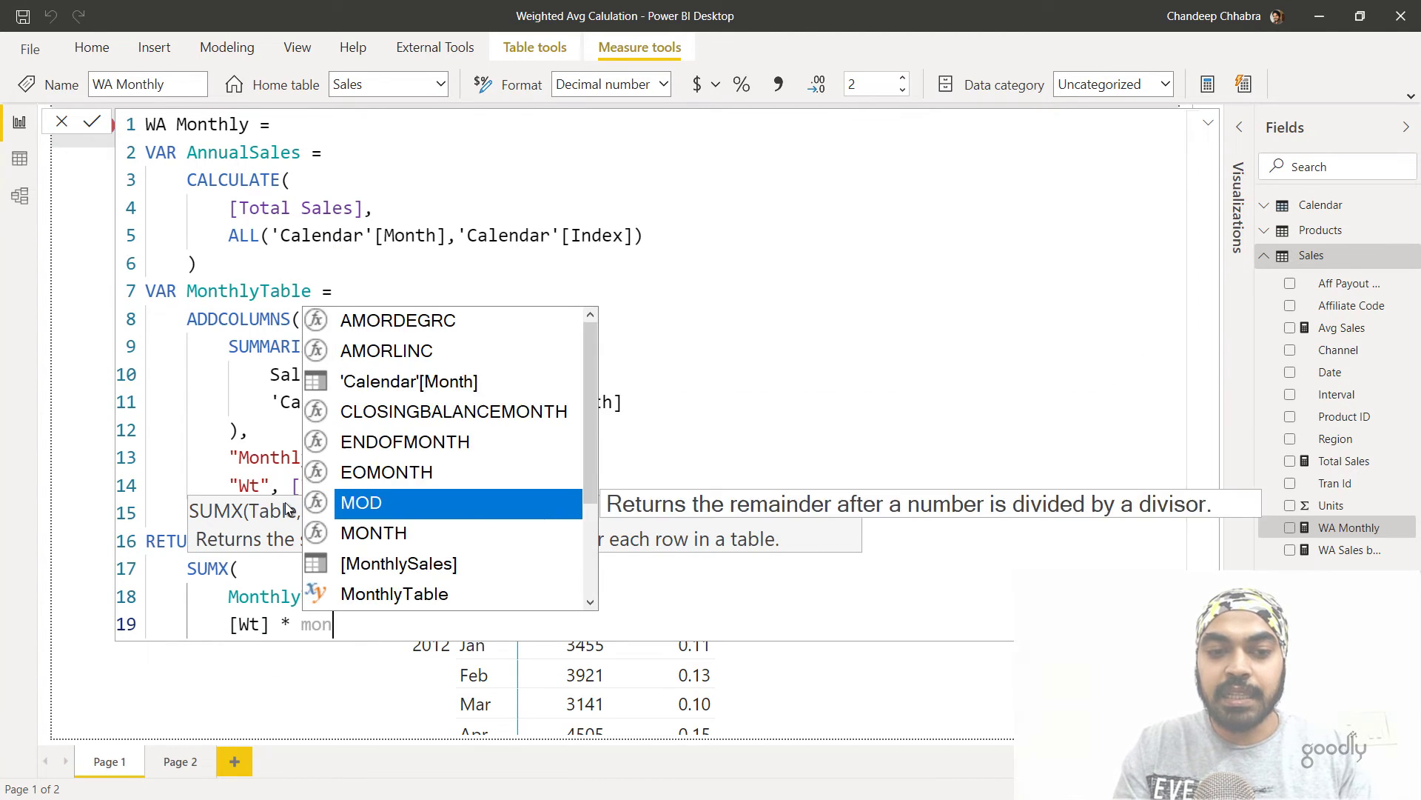
key(Return)
text())
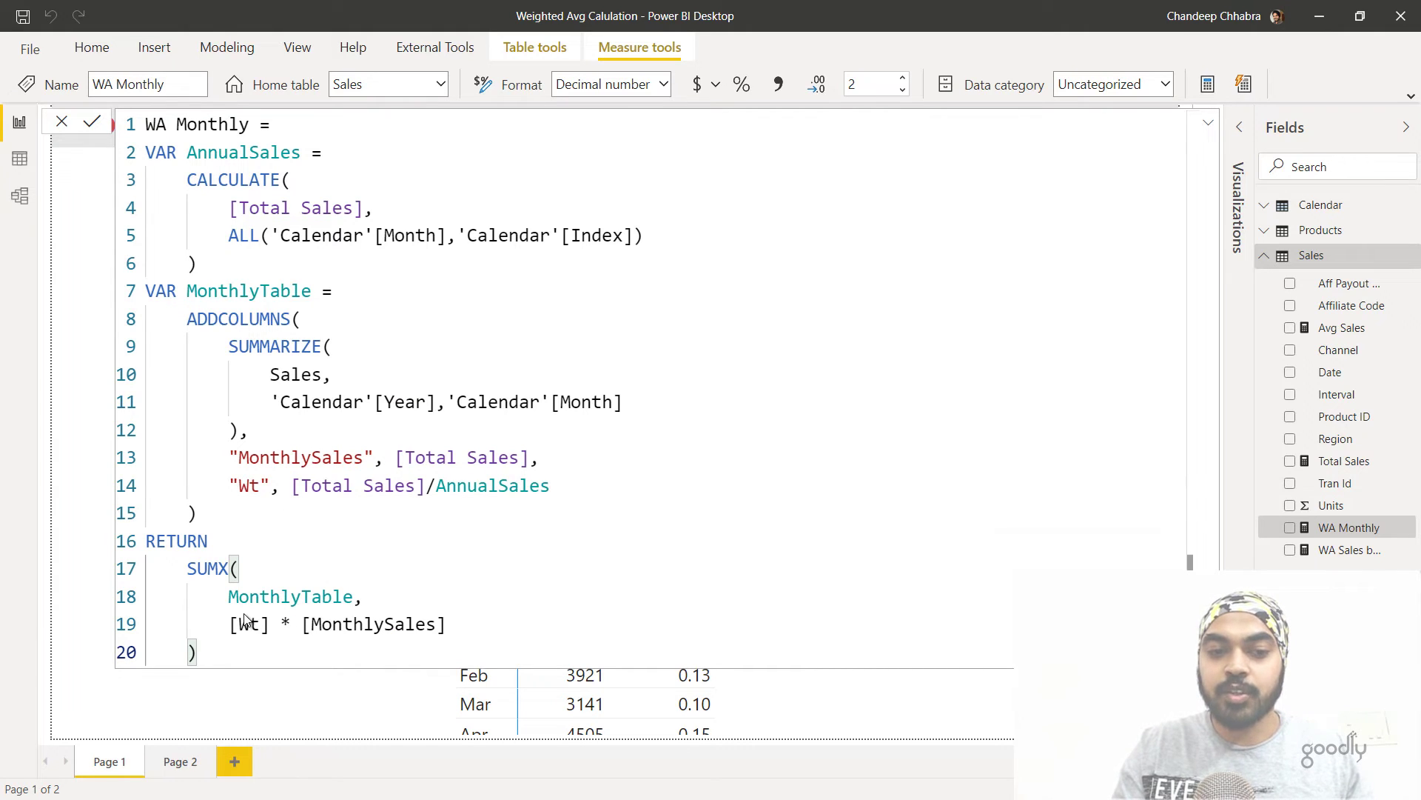
key(Return)
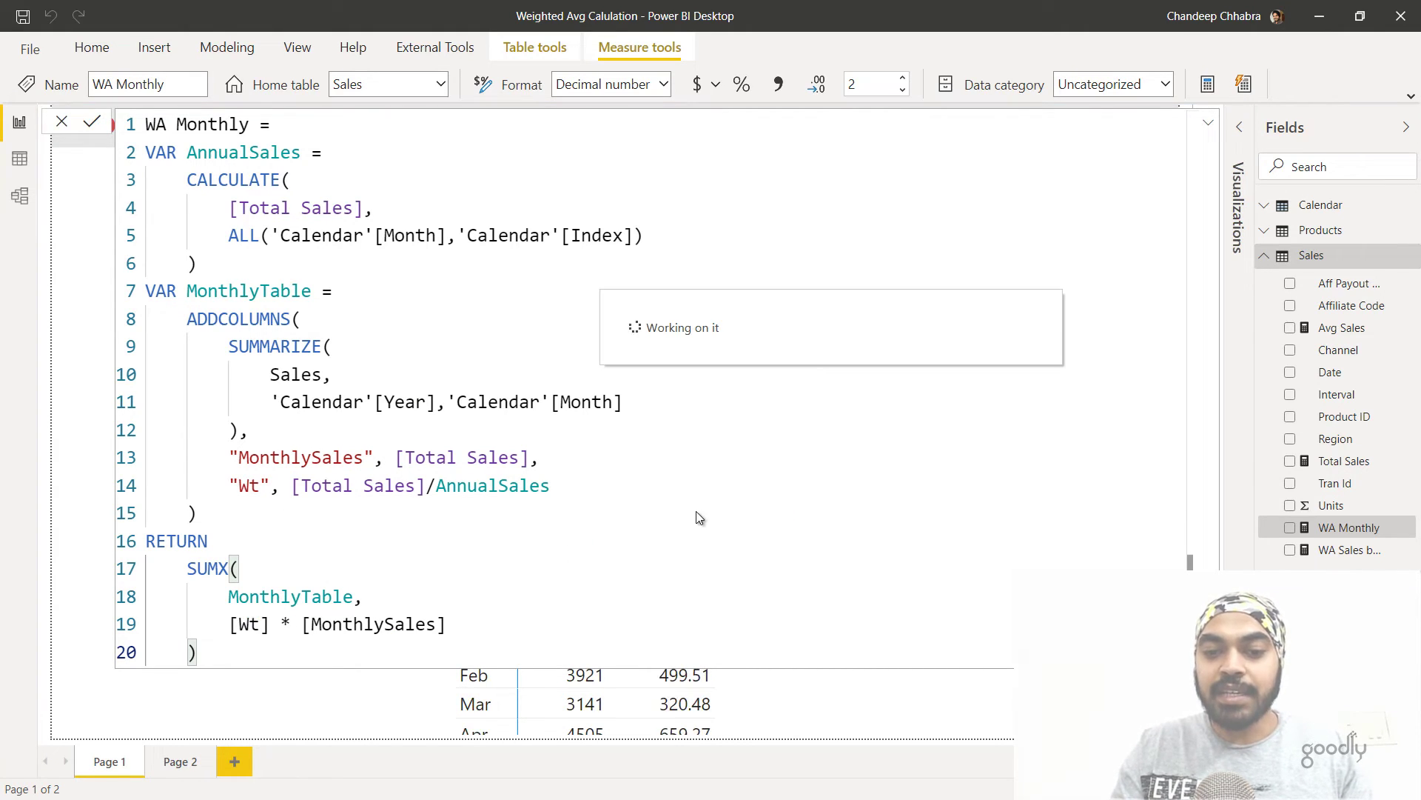
key(Escape)
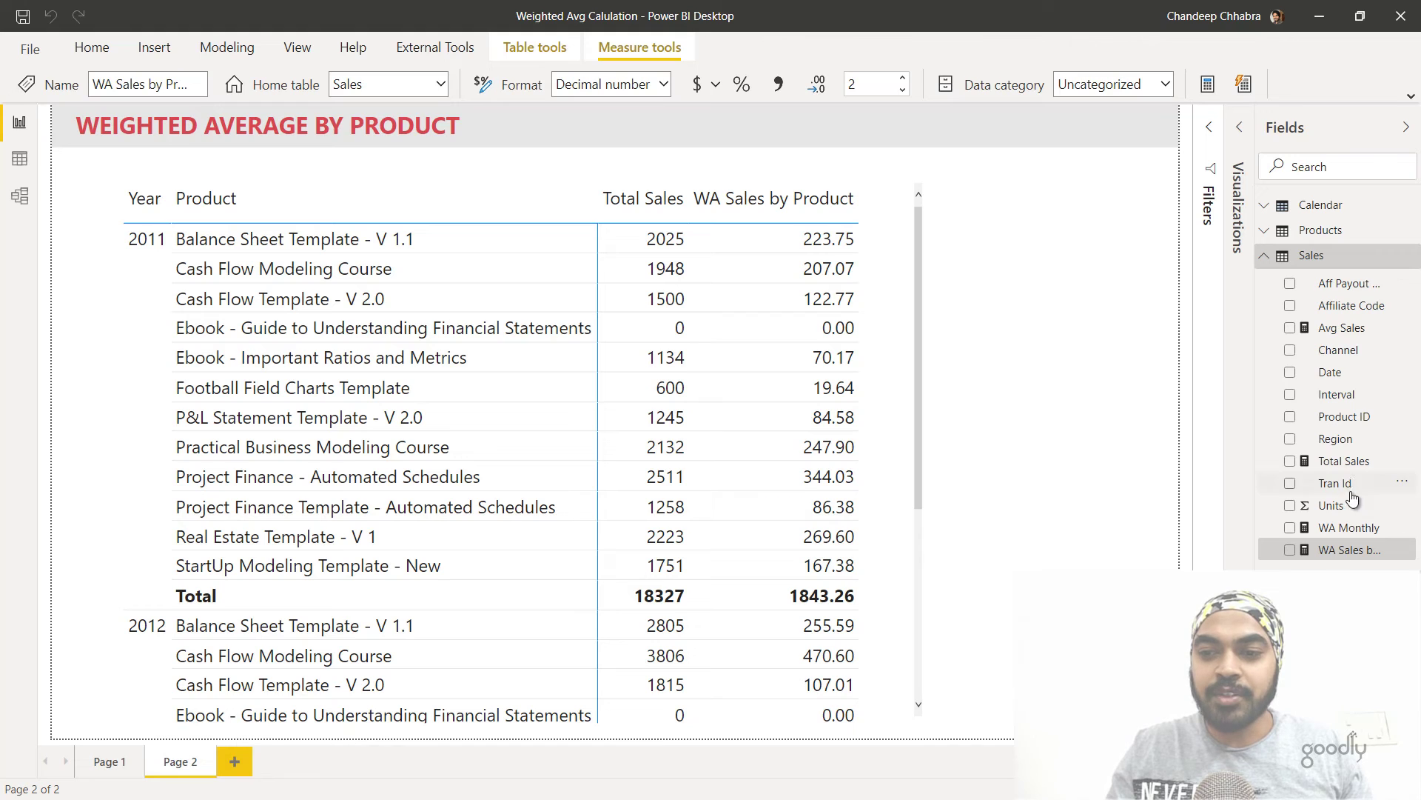
Step: Open the WA Sales by Product measure and examine the Product Code and Product columns in the AnnualSales variable's ALL filter
click(1349, 550)
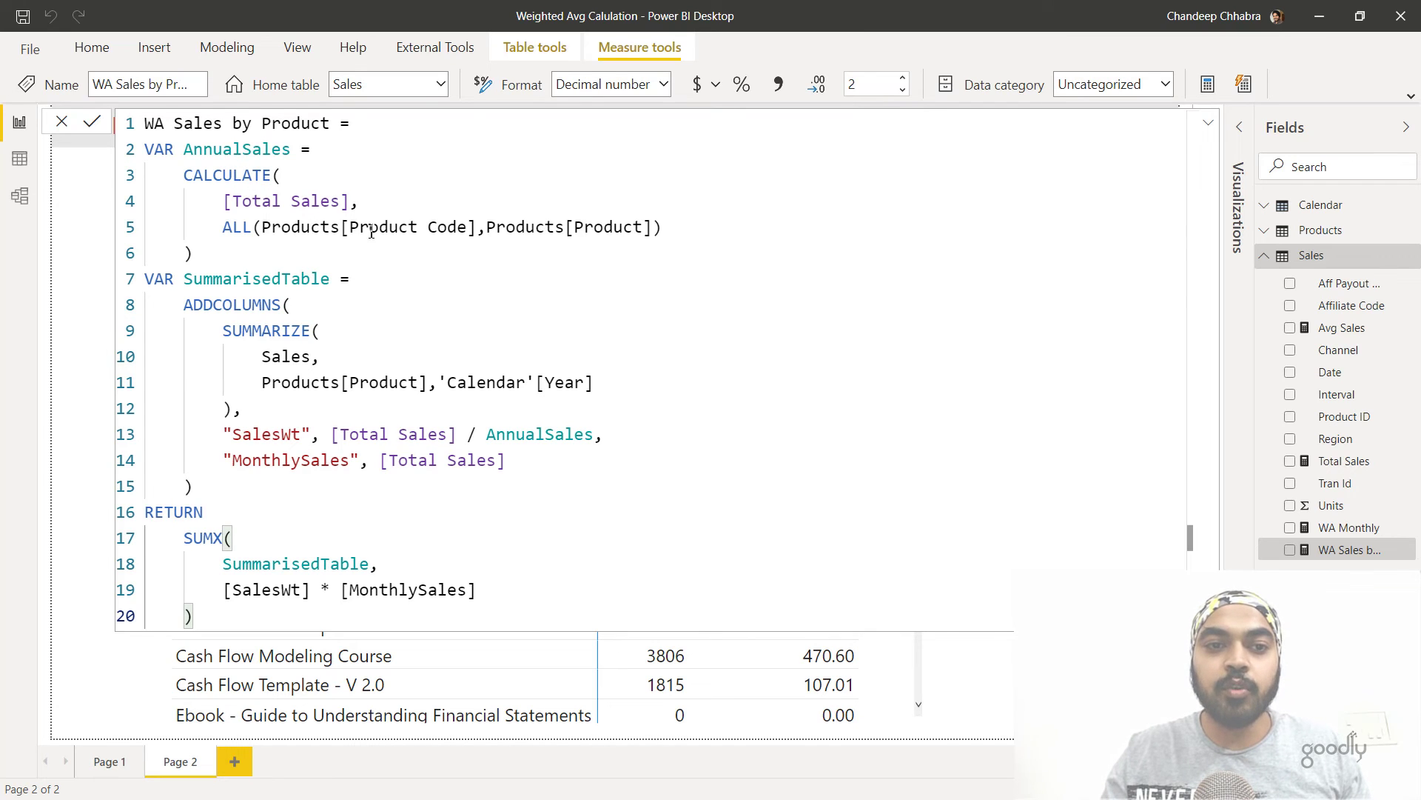
drag(360, 225, 441, 226)
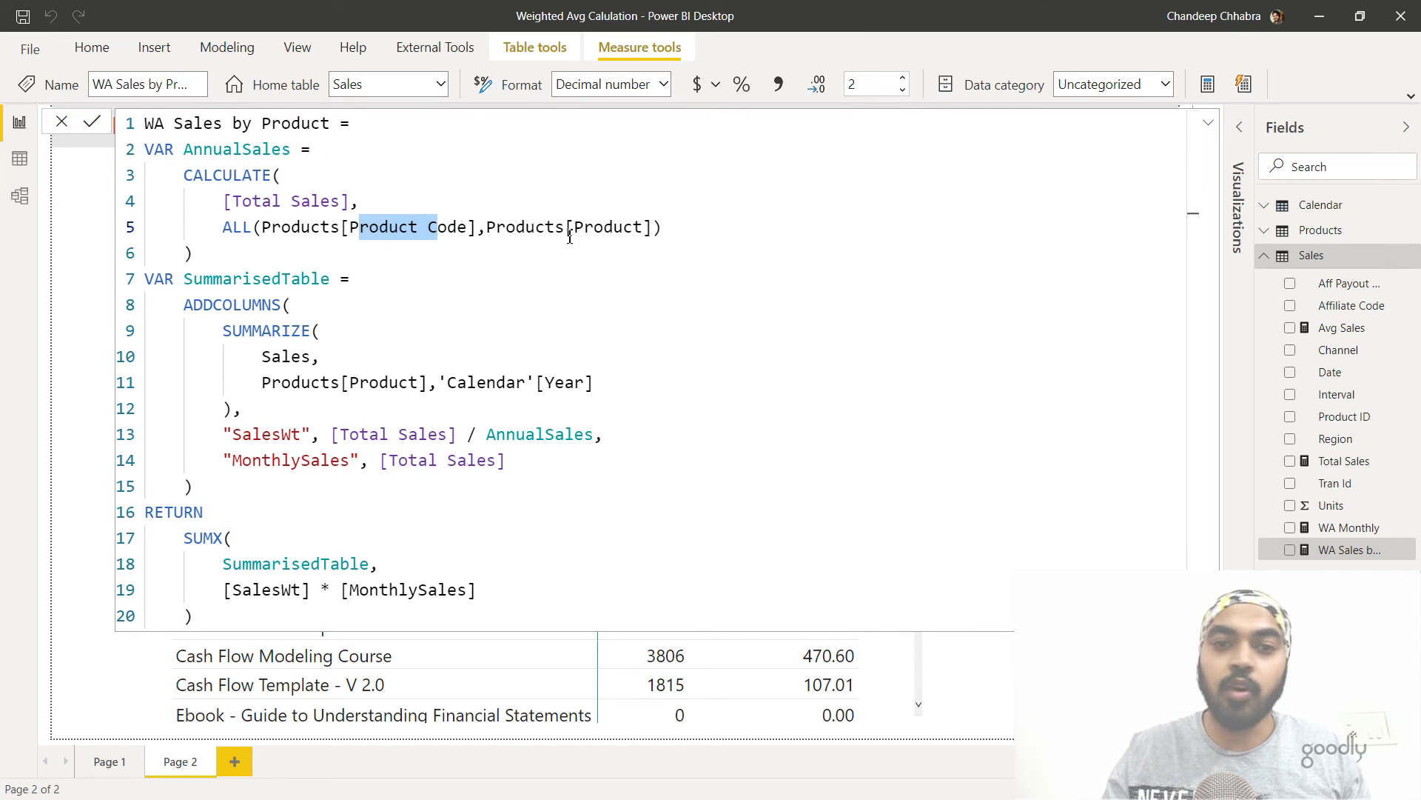
drag(576, 234, 615, 234)
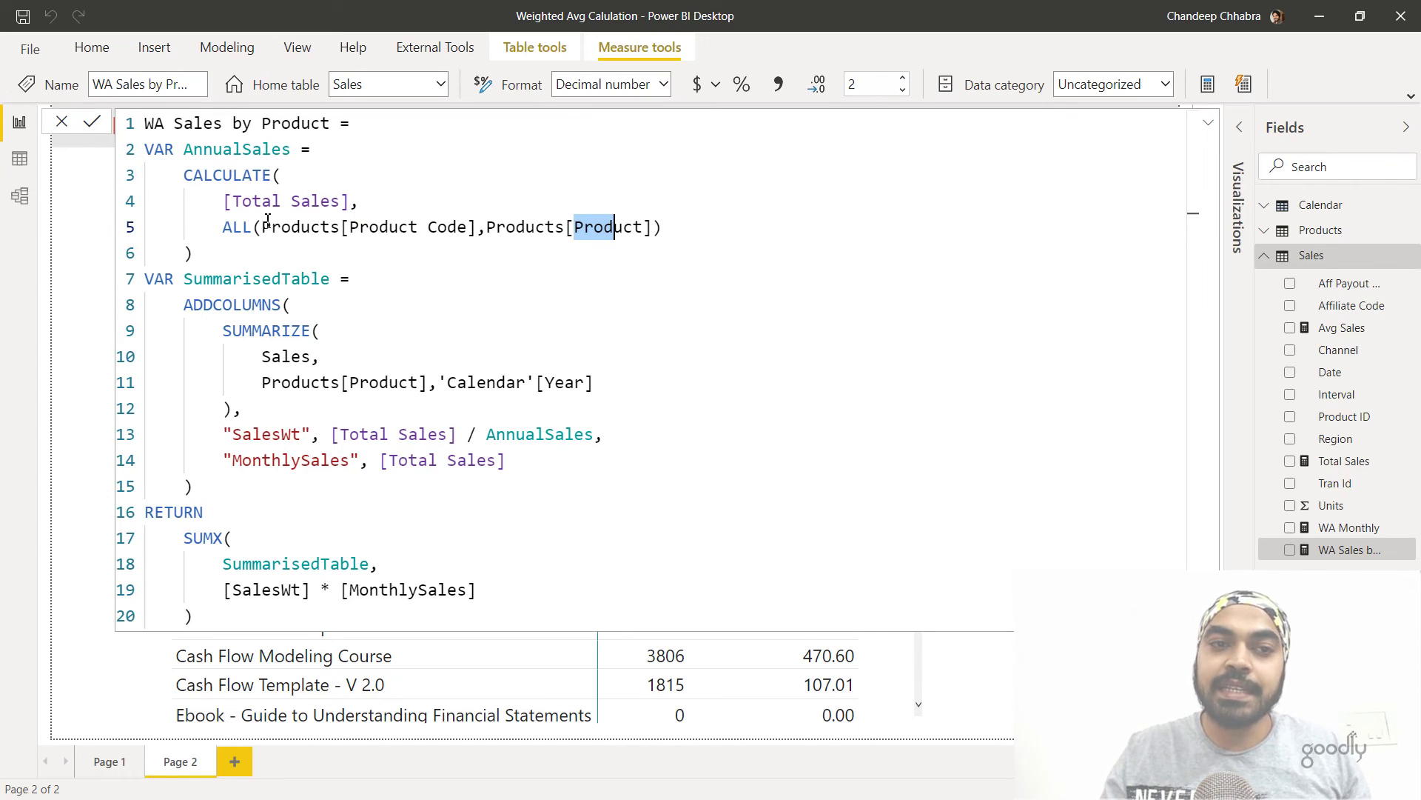
Step: Examine the SummarisedTable variable: its SUMMARIZE grouping by Product and Year, and the added SalesWt and MonthlySales columns
double_click(272, 302)
ctrl+scroll(272, 302, down, 4)
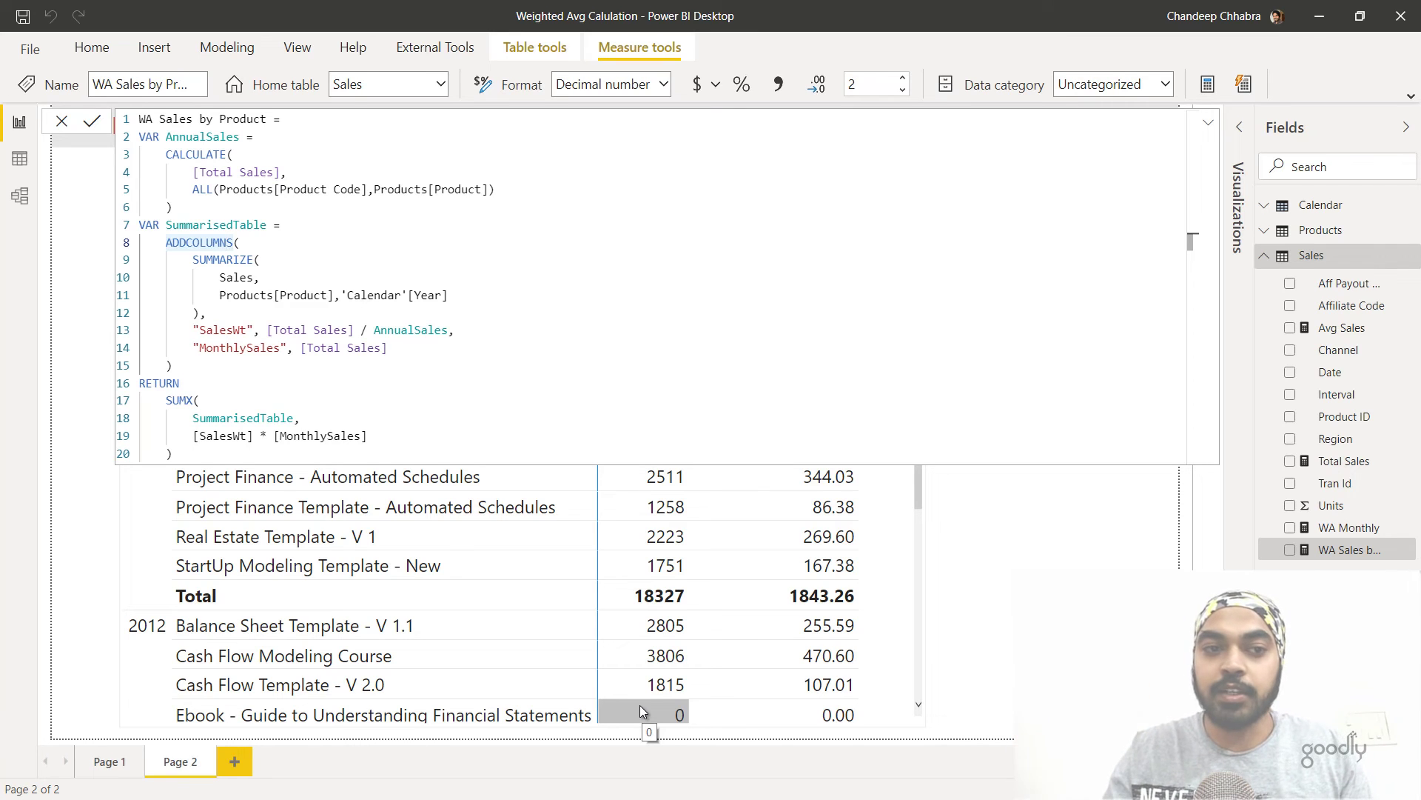
click(268, 252)
ctrl+scroll(268, 253, up, 2)
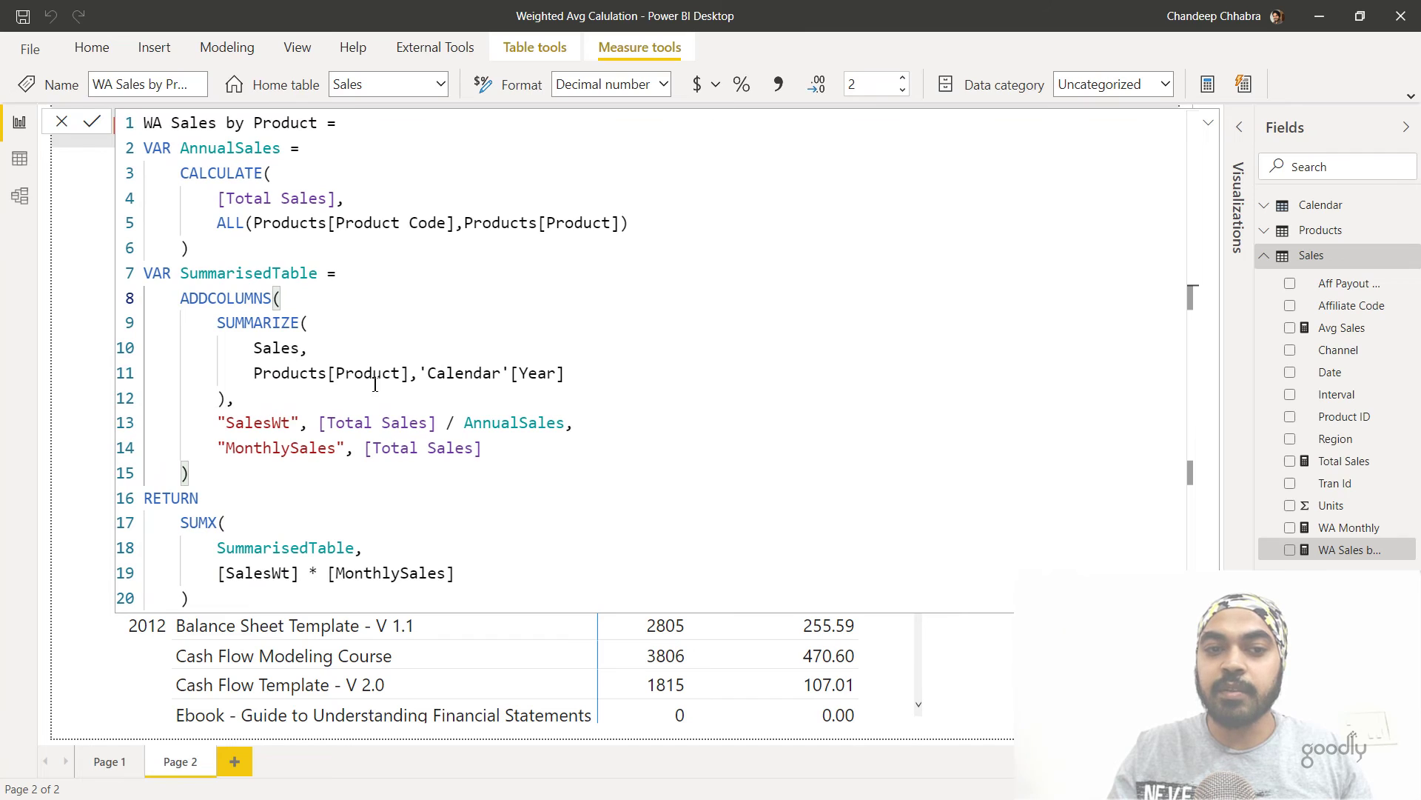
drag(355, 374, 408, 376)
drag(531, 380, 556, 378)
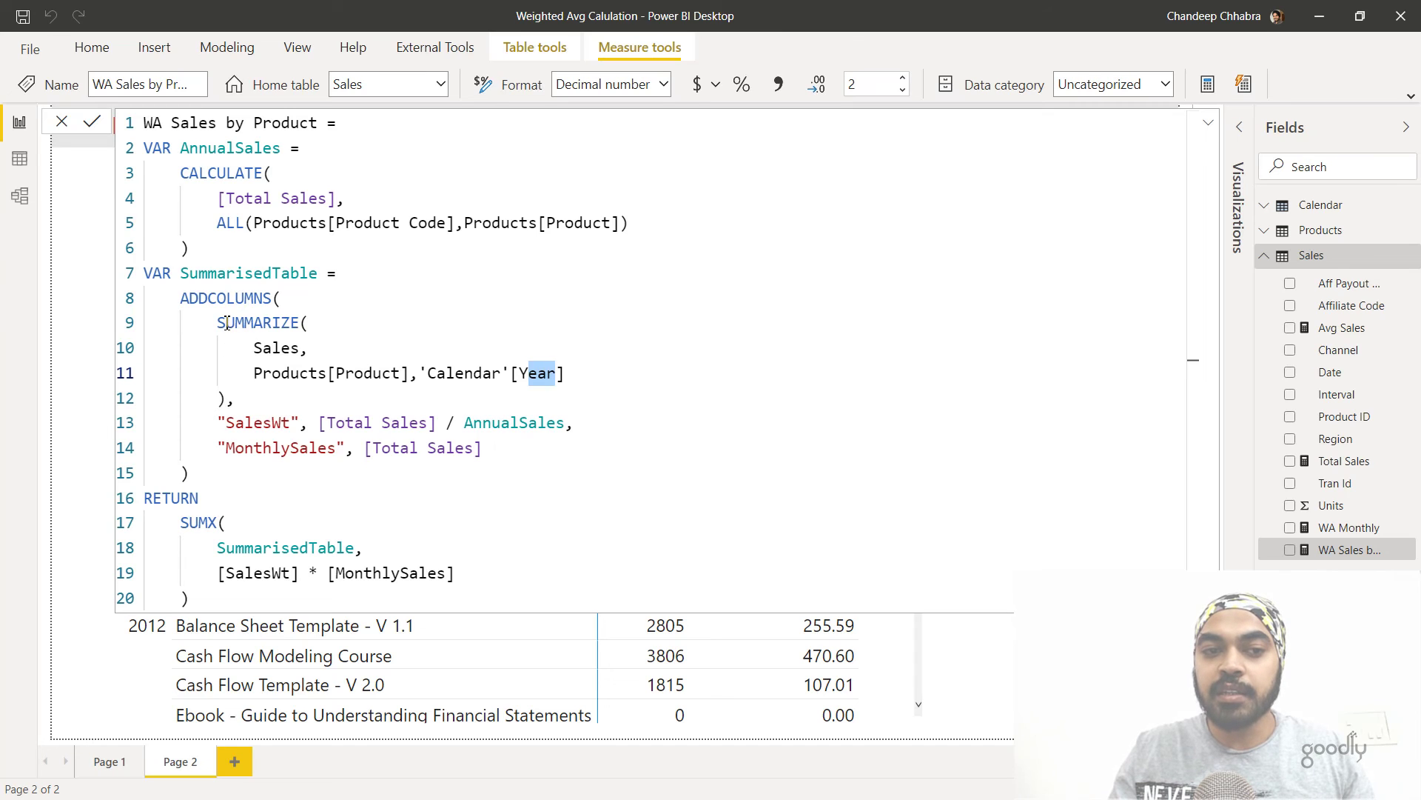
drag(217, 322, 227, 394)
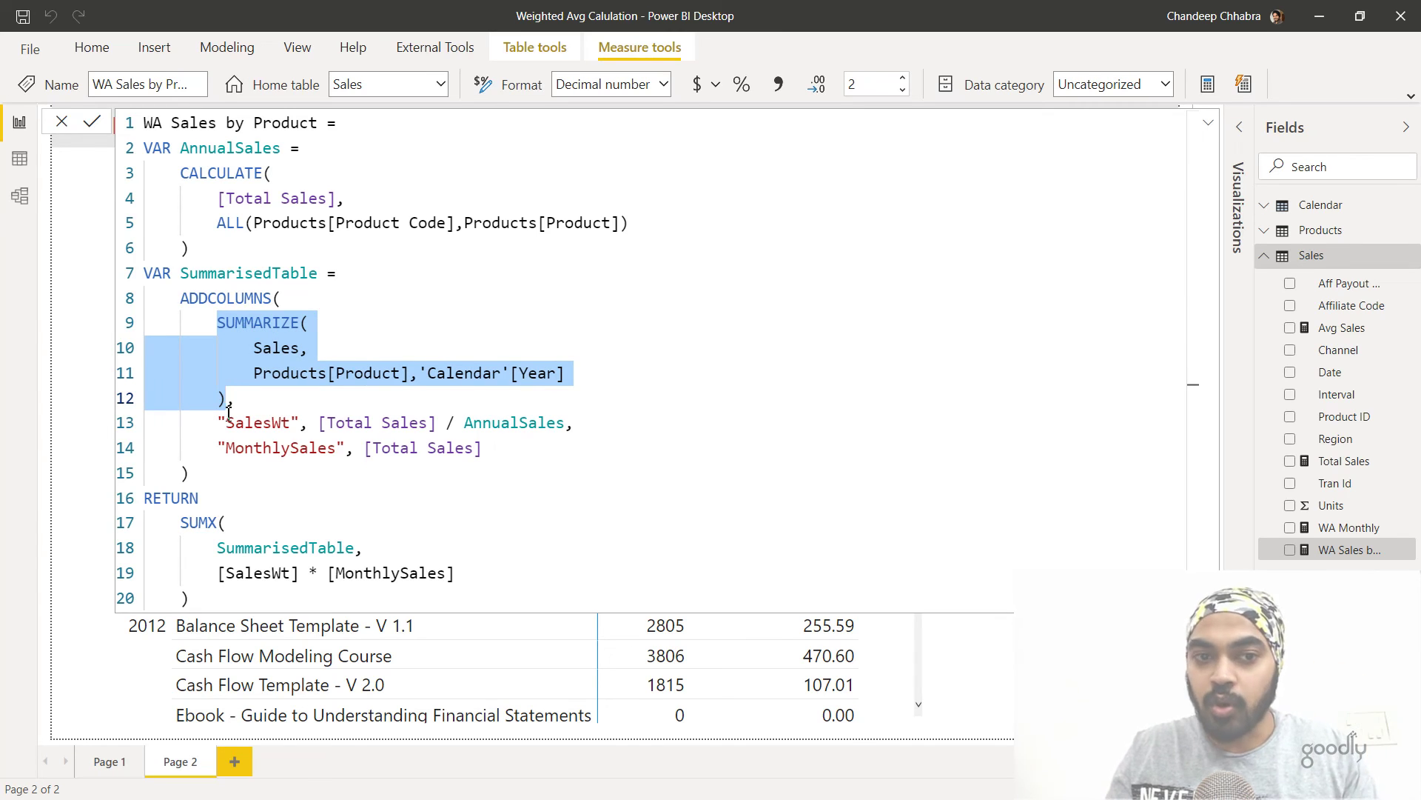
drag(236, 424, 411, 424)
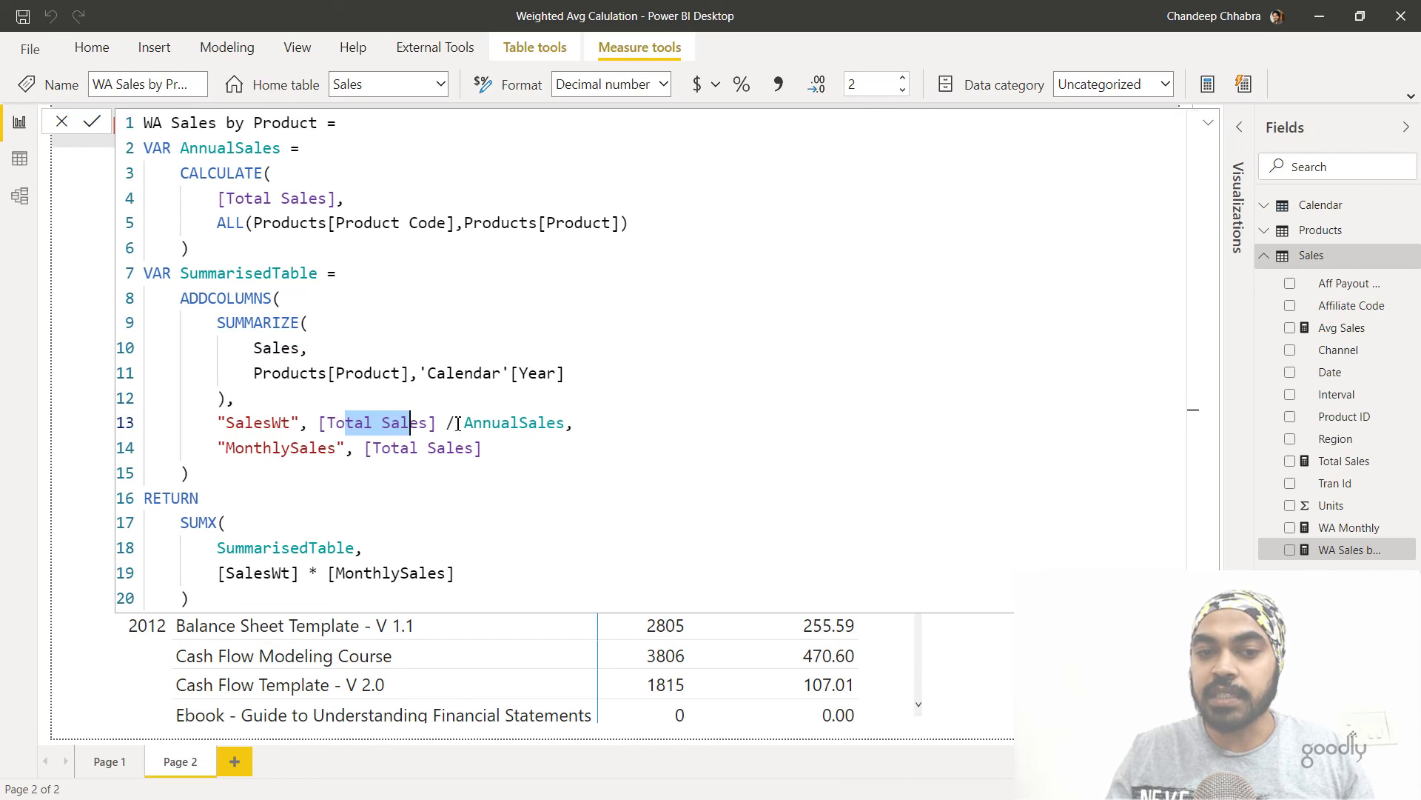
drag(500, 424, 532, 425)
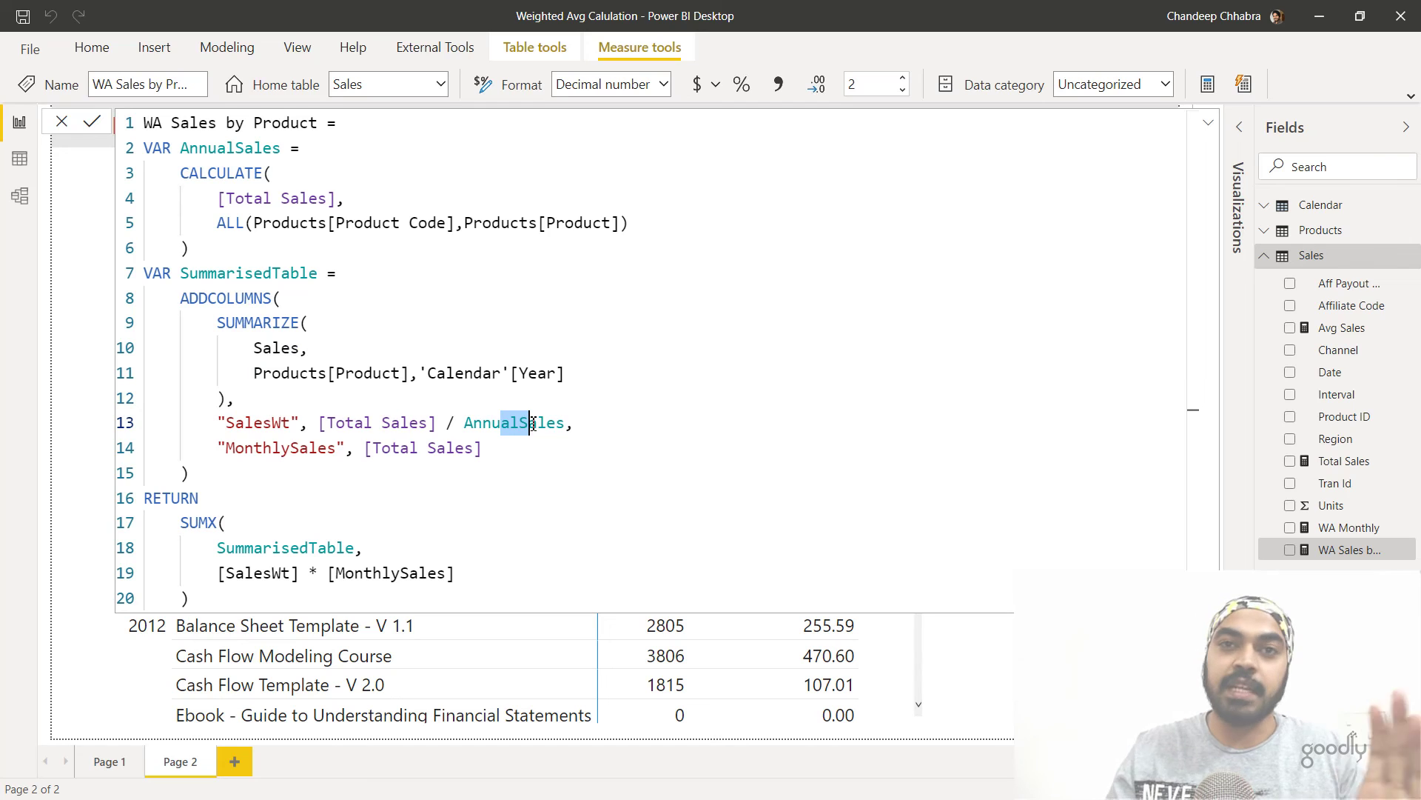
drag(235, 450, 309, 453)
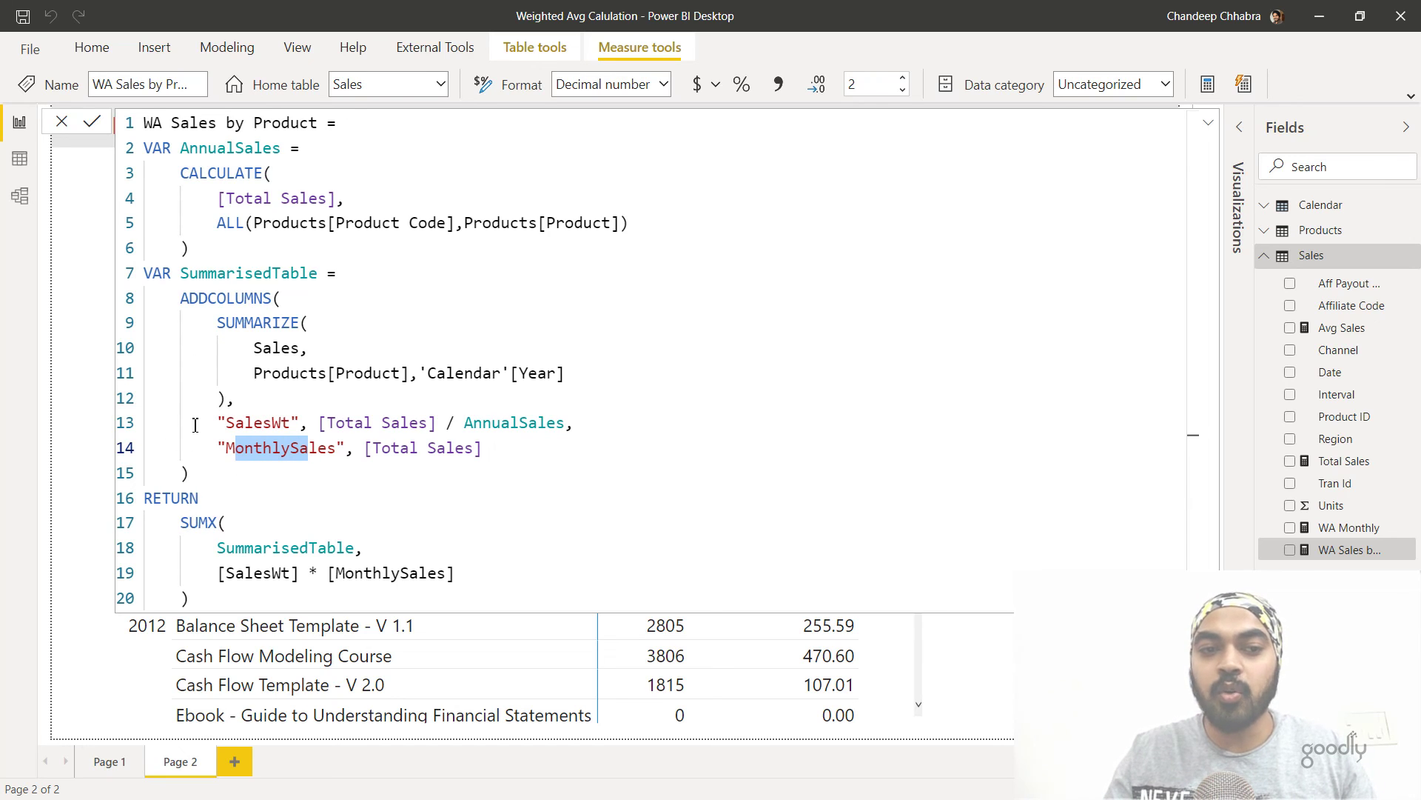
drag(207, 272, 281, 273)
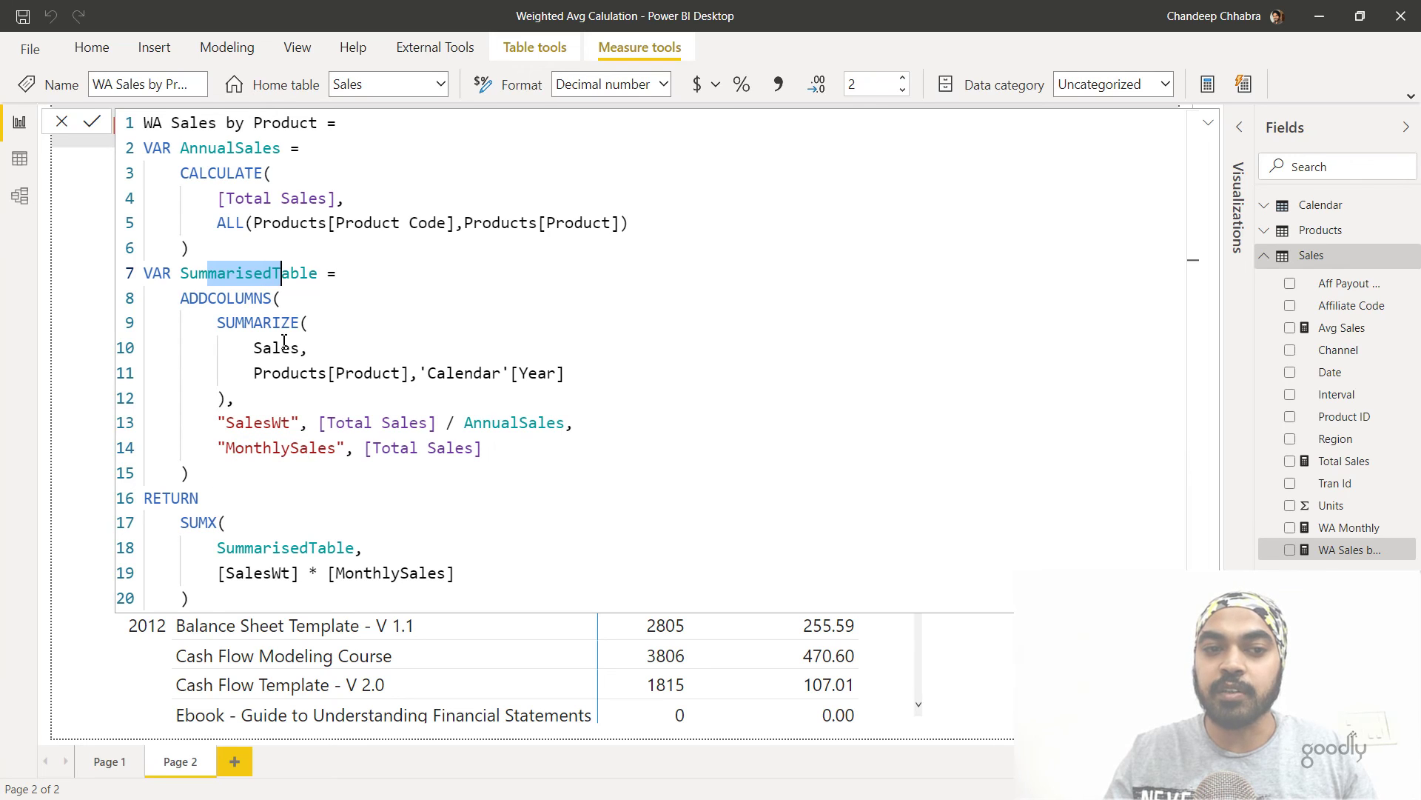
Step: Examine the returned SUMX of [SalesWt] * [MonthlySales] over SummarisedTable, and close the formula without changes
mouse_move(245, 547)
mouse_down()
mouse_move(337, 549)
mouse_move(249, 575)
mouse_up()
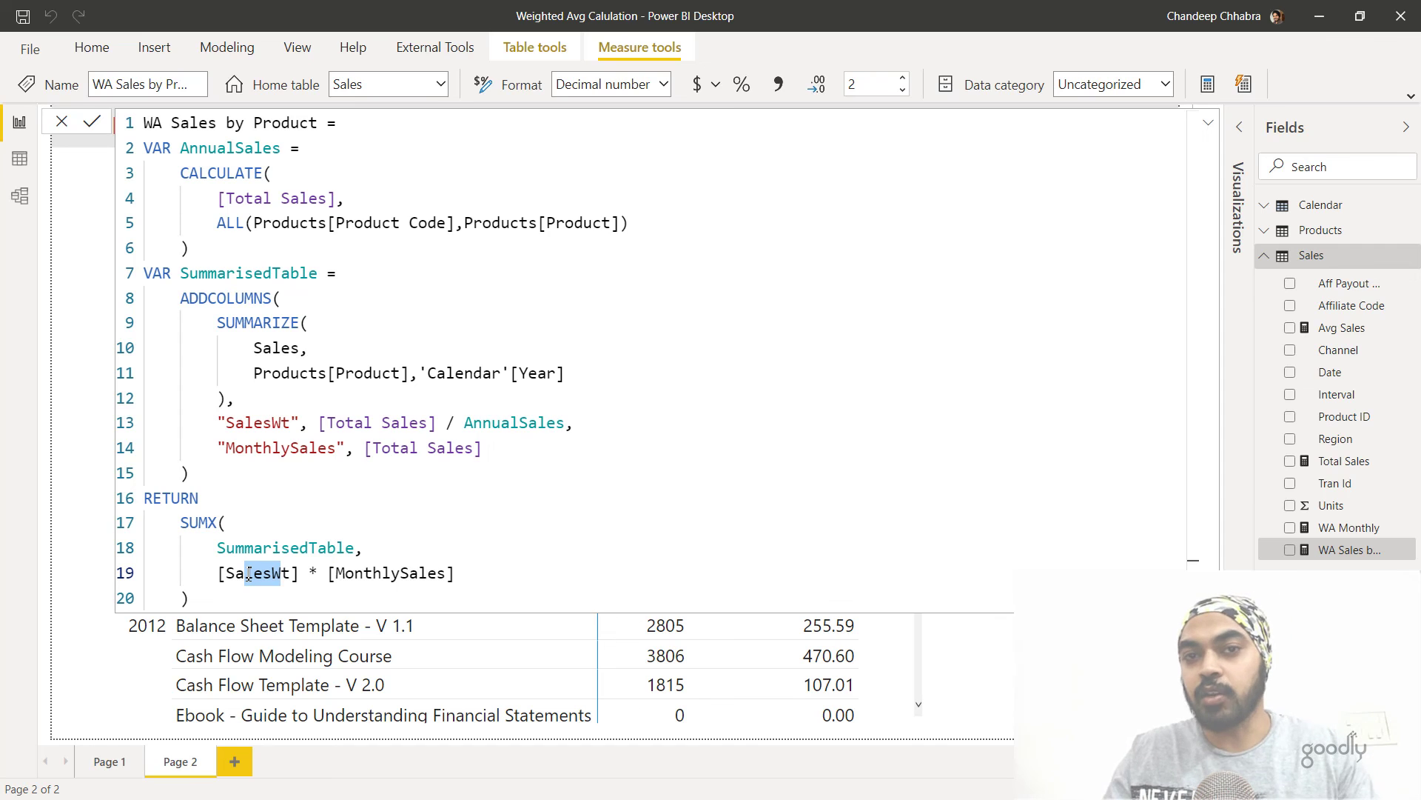
drag(382, 574, 445, 584)
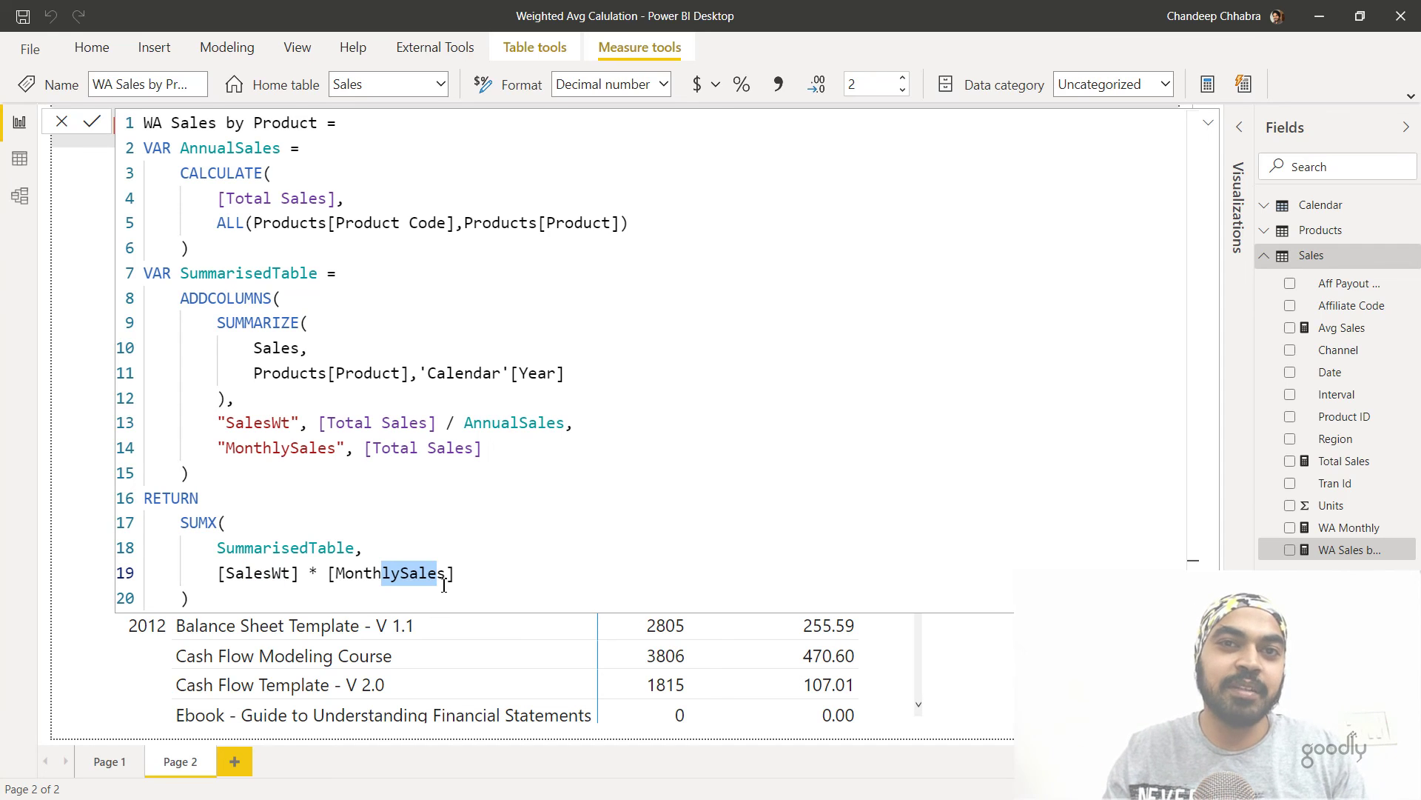
key(Escape)
click(1059, 495)
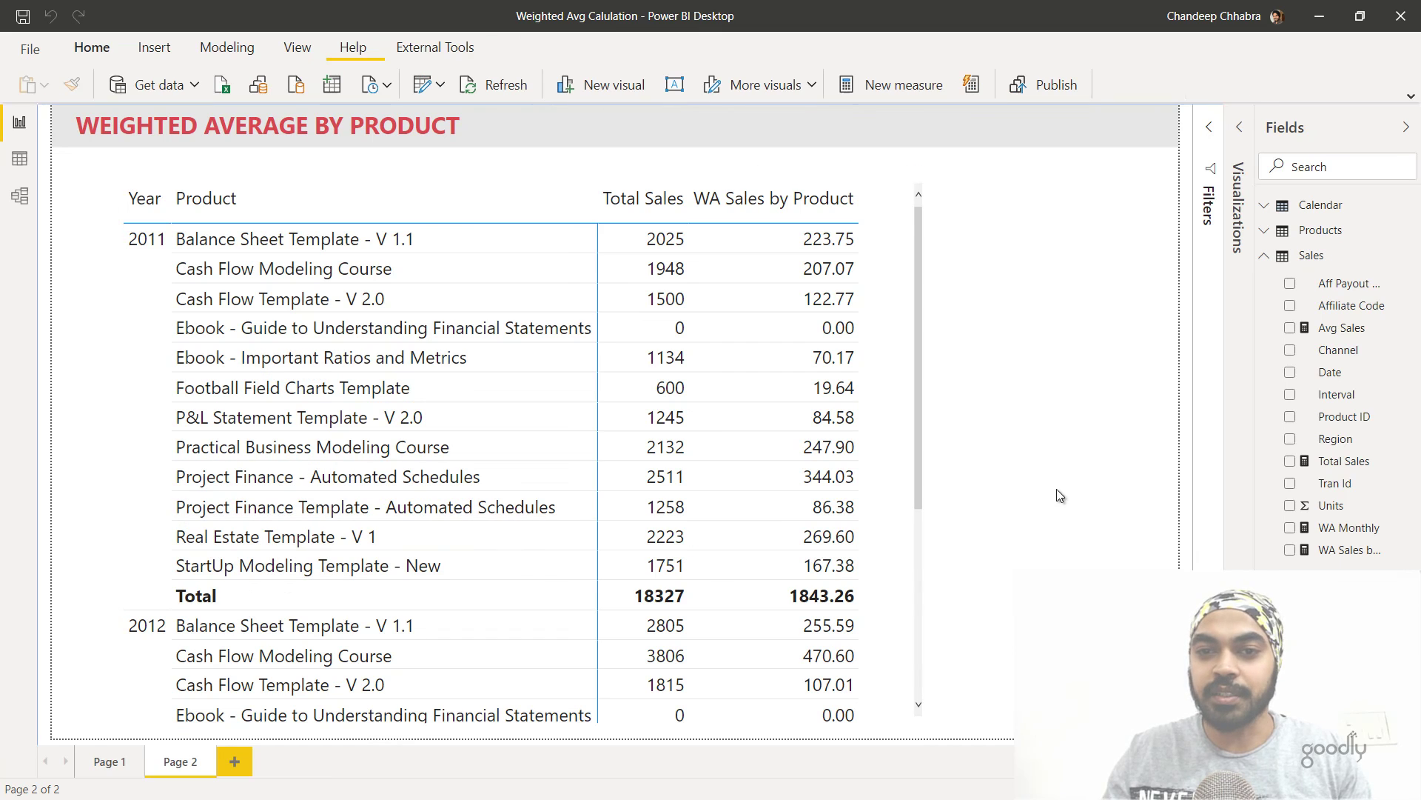